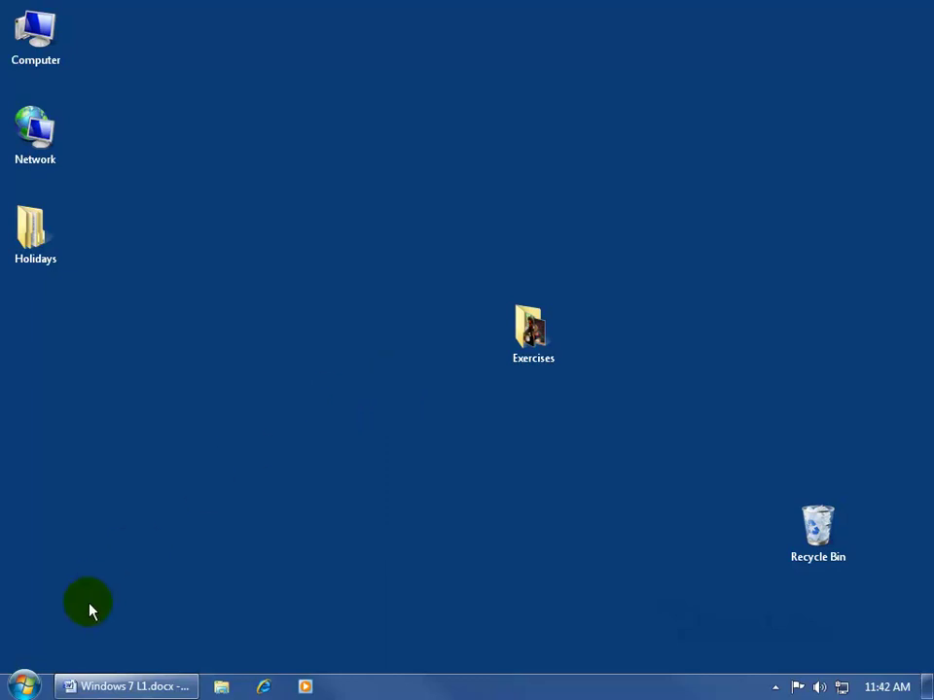
Launch Notepad from Start > All Programs > Accessories and type 'start'
click(24, 686)
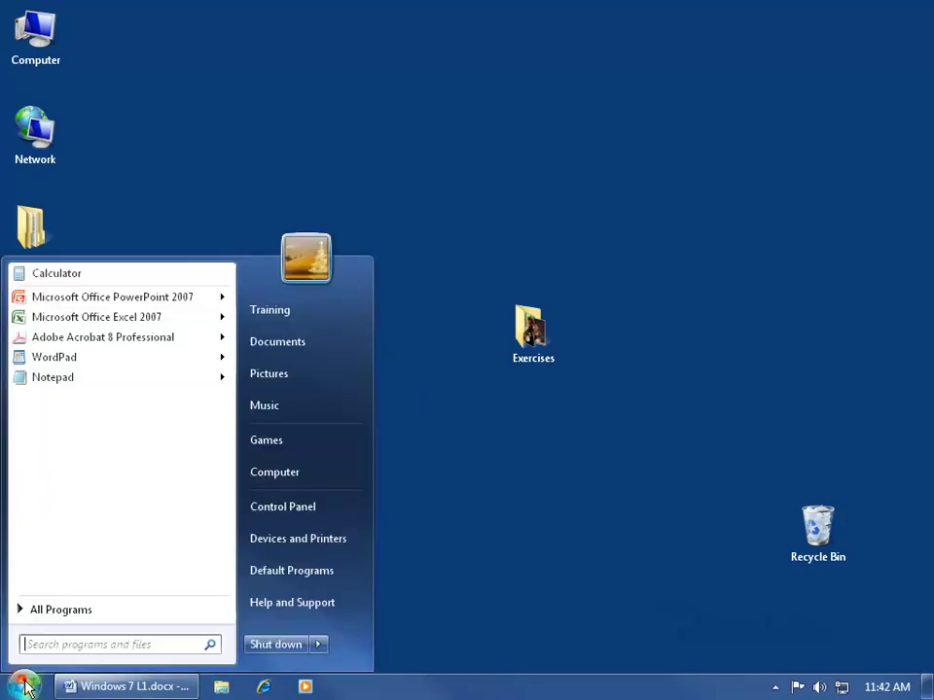
click(62, 618)
drag(226, 461, 230, 431)
click(74, 397)
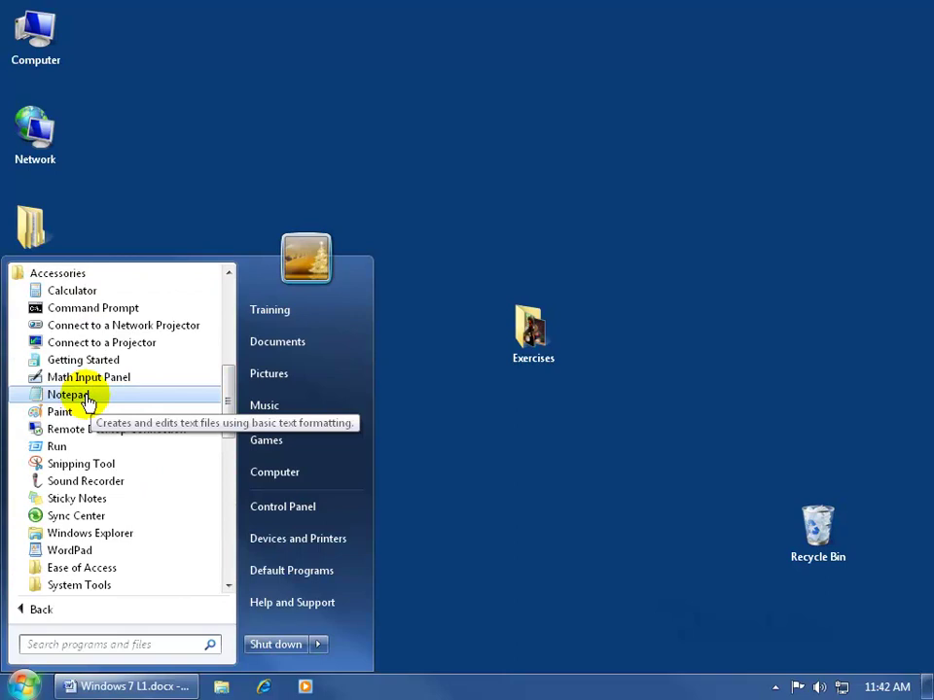
click(90, 399)
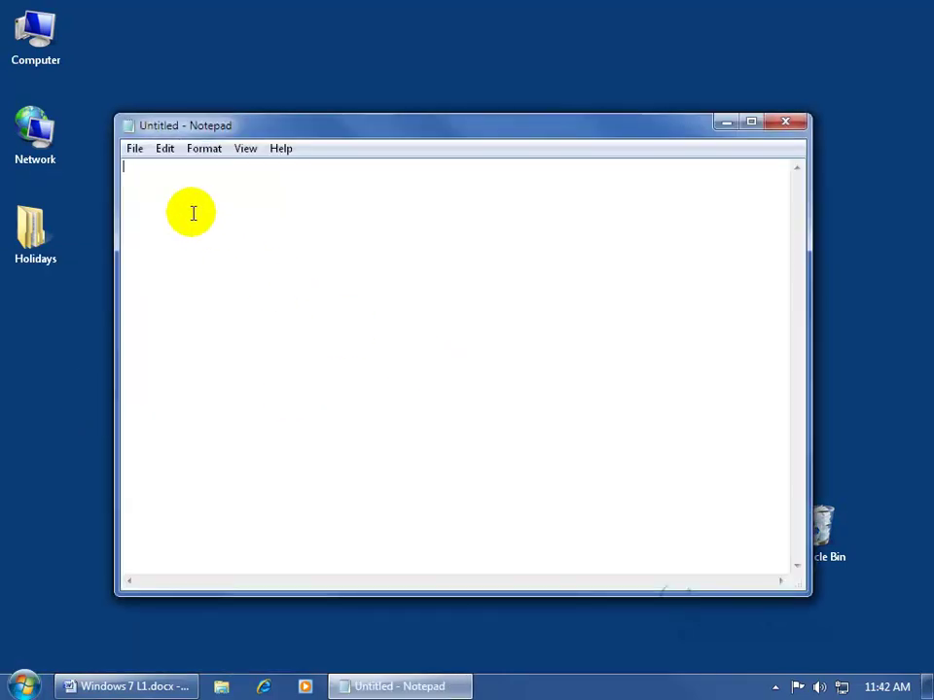
text(start)
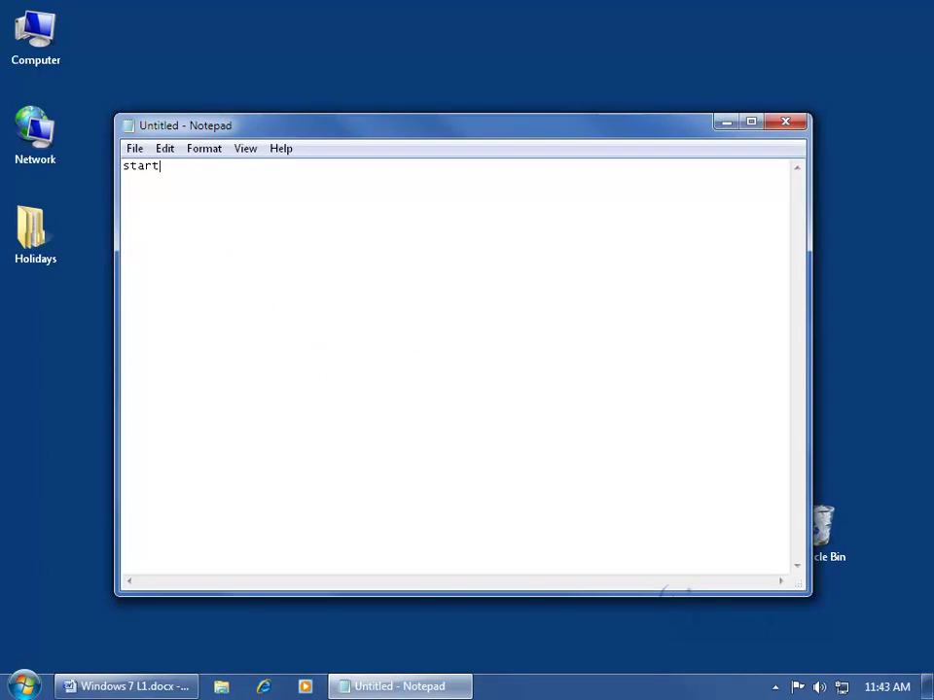
Browse Notepad's formatting menu, then close Notepad without saving the note
click(213, 151)
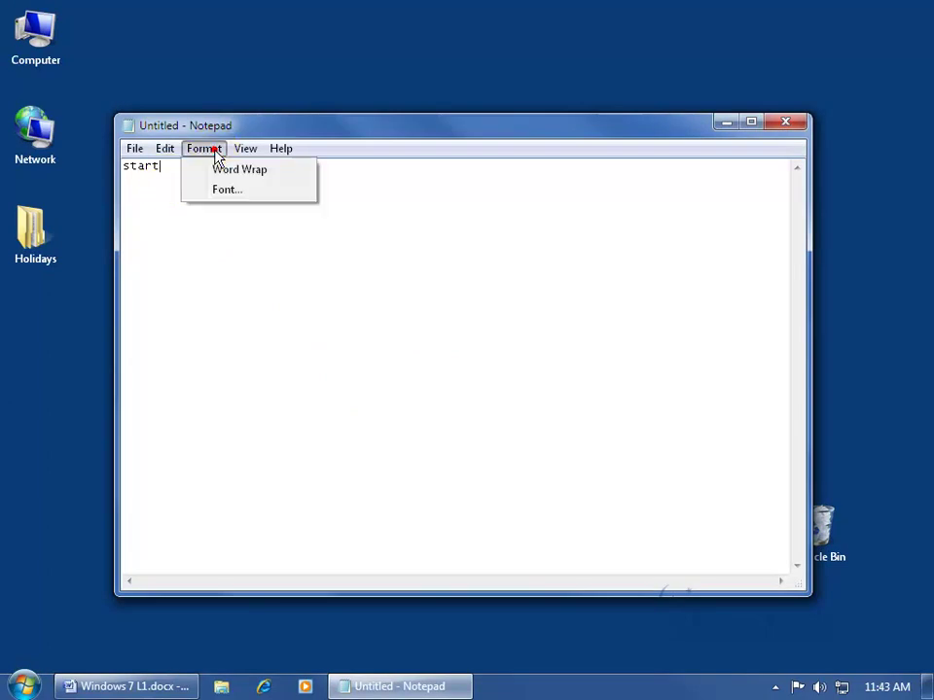
mouse_move(248, 158)
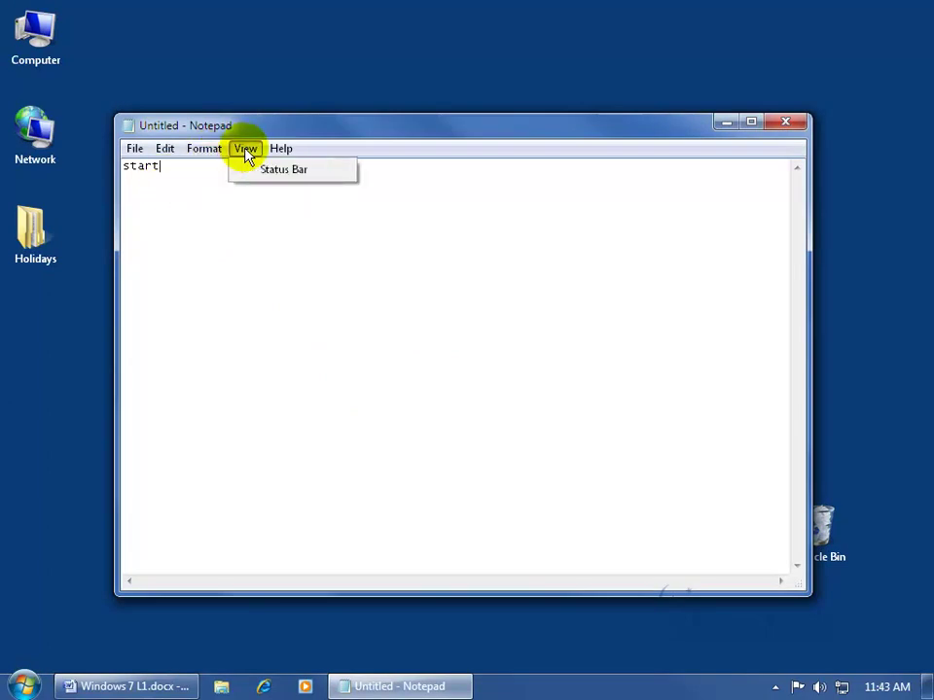
click(232, 244)
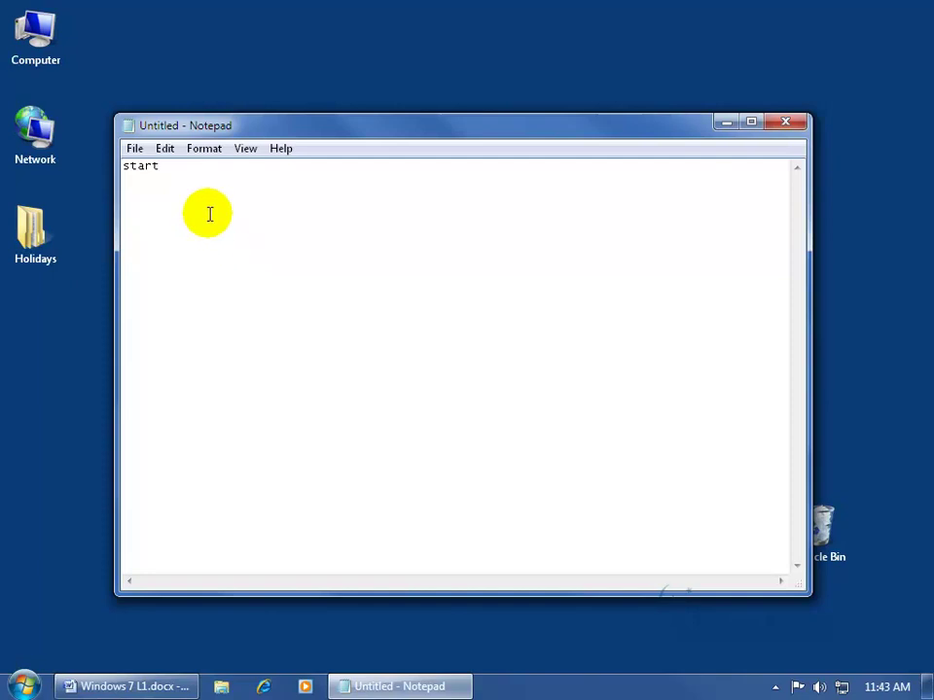
click(787, 126)
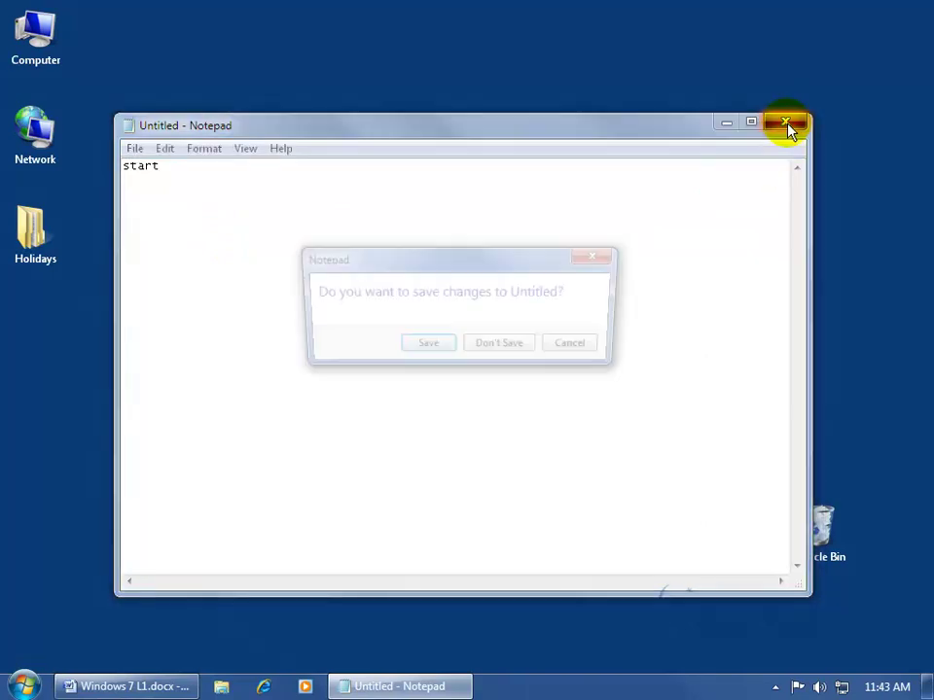
click(491, 348)
Launch WordPad from Accessories and glance at its View tab before returning to Home
click(26, 681)
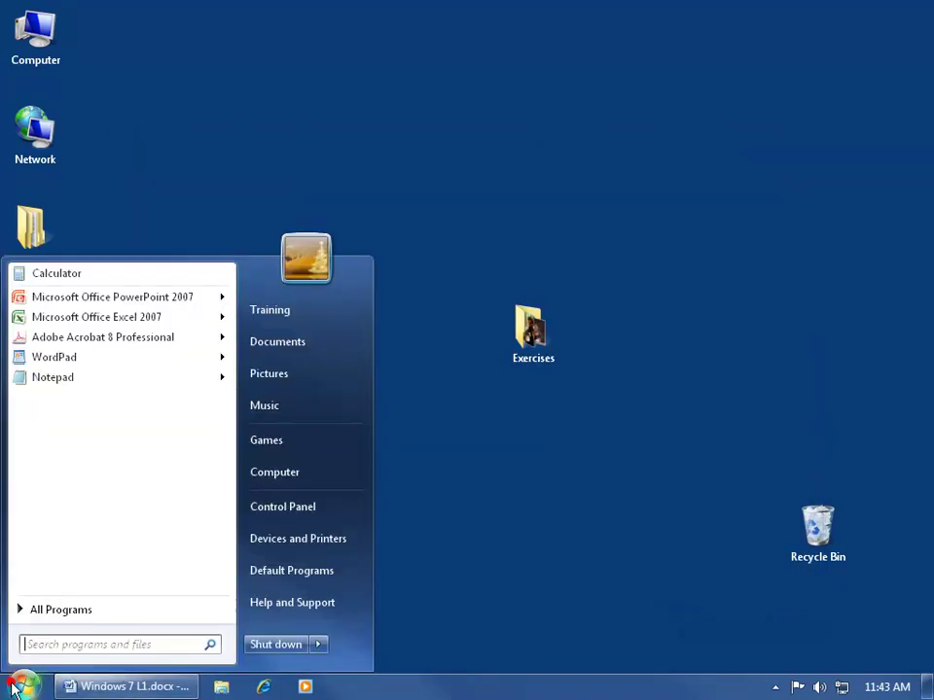
click(35, 613)
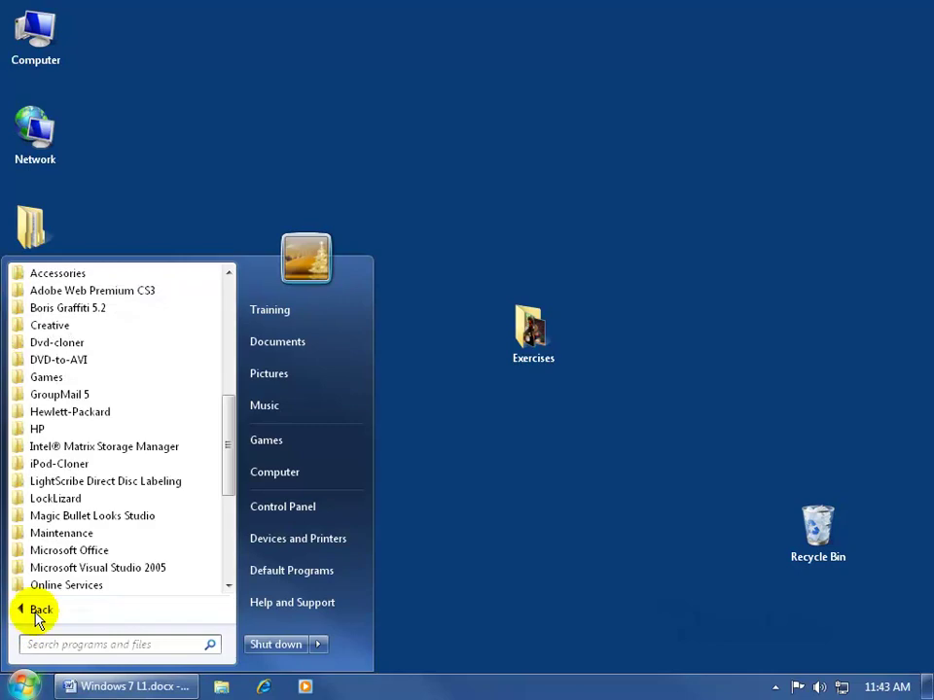
drag(226, 454, 229, 427)
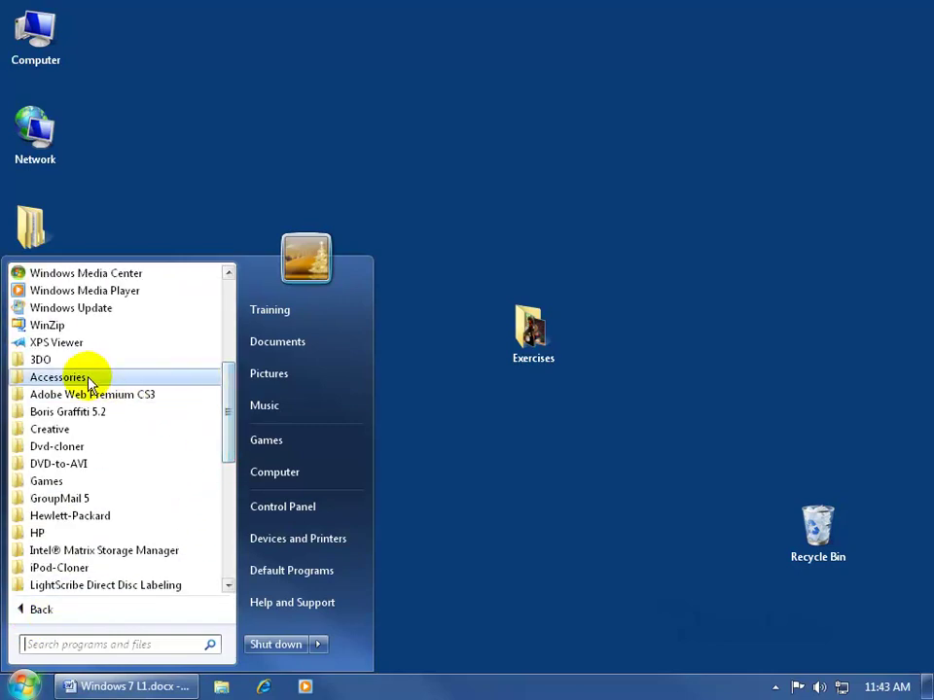
click(58, 377)
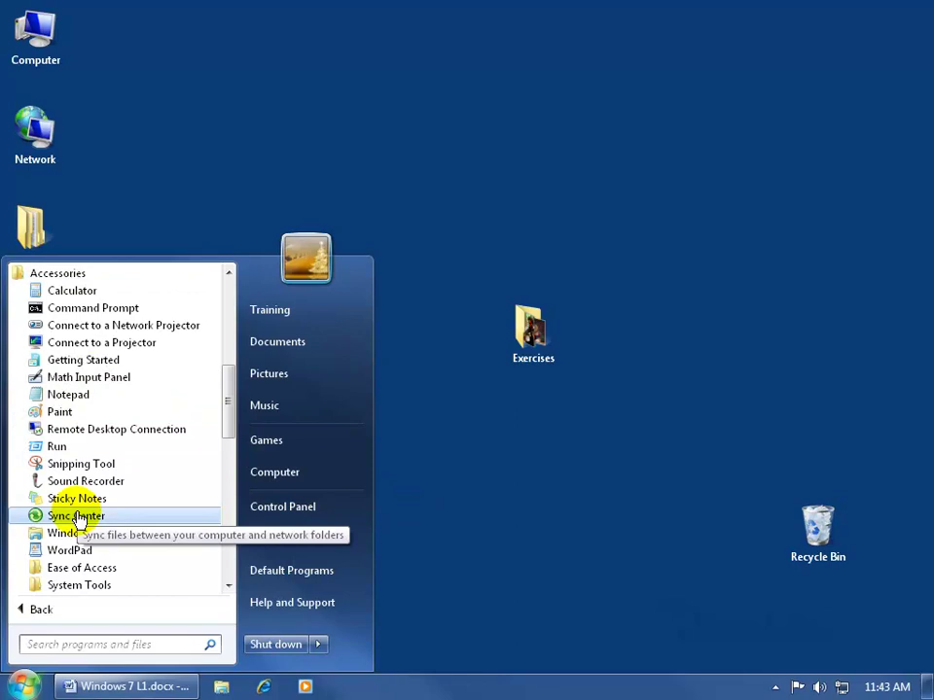
click(70, 550)
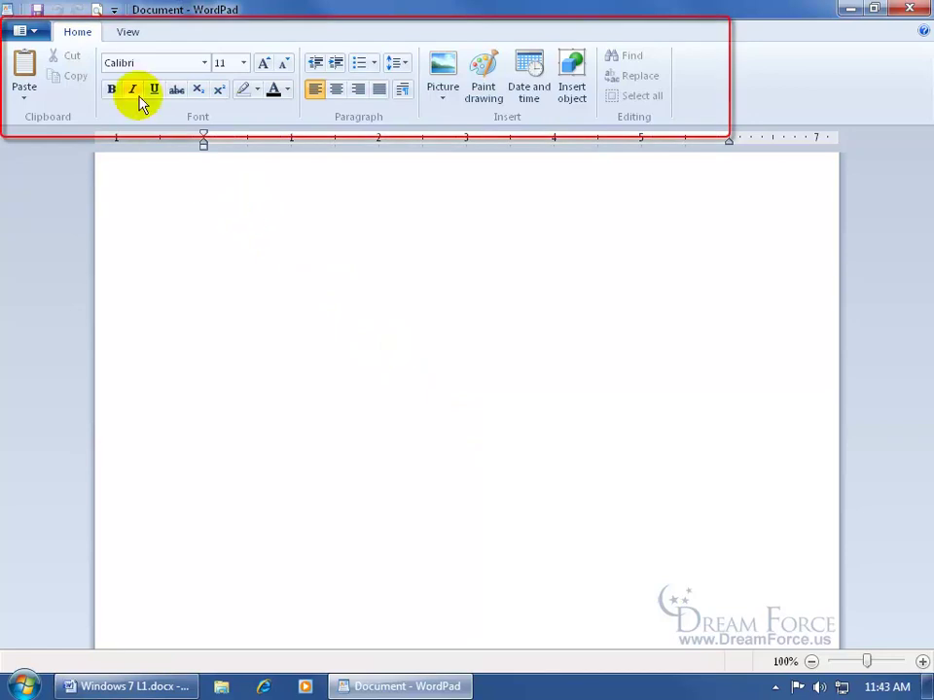
click(129, 33)
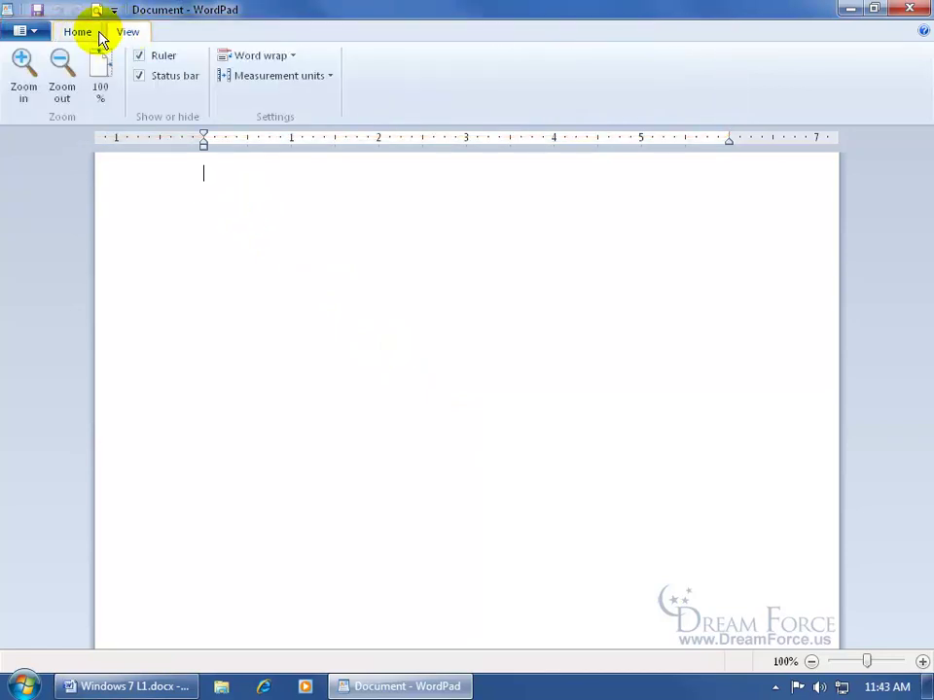
click(86, 31)
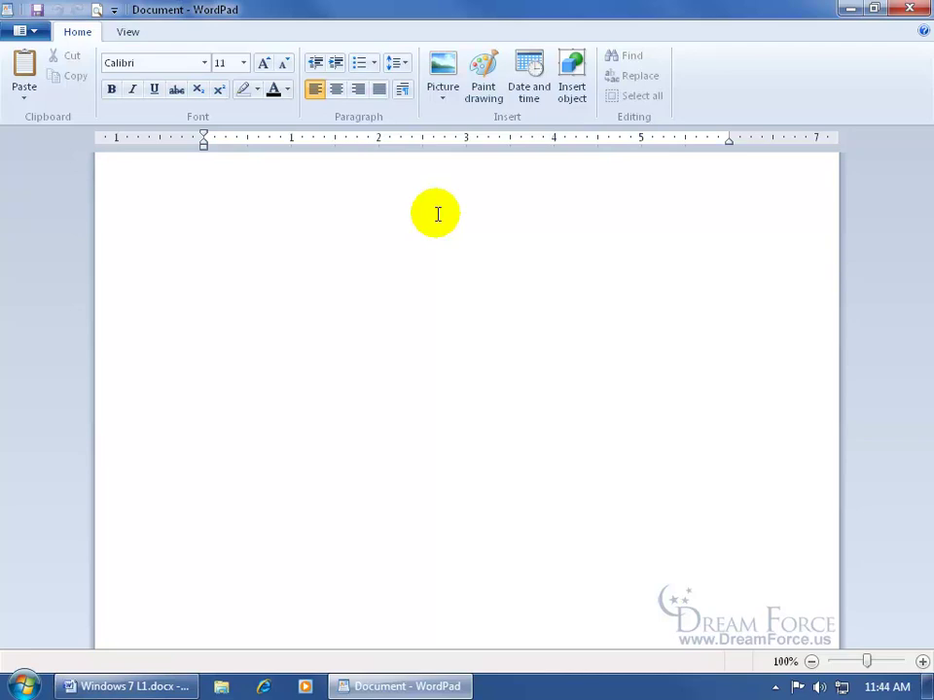
Close WordPad and launch Microsoft Office Word 2007 by searching 'word' in Start
click(908, 10)
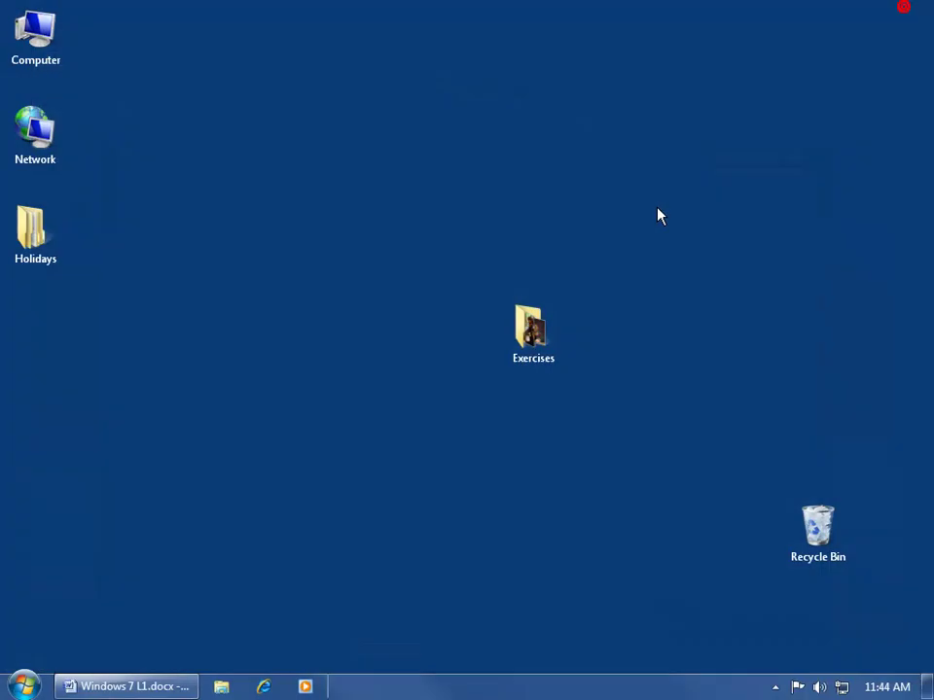
click(29, 684)
click(59, 644)
text(wo)
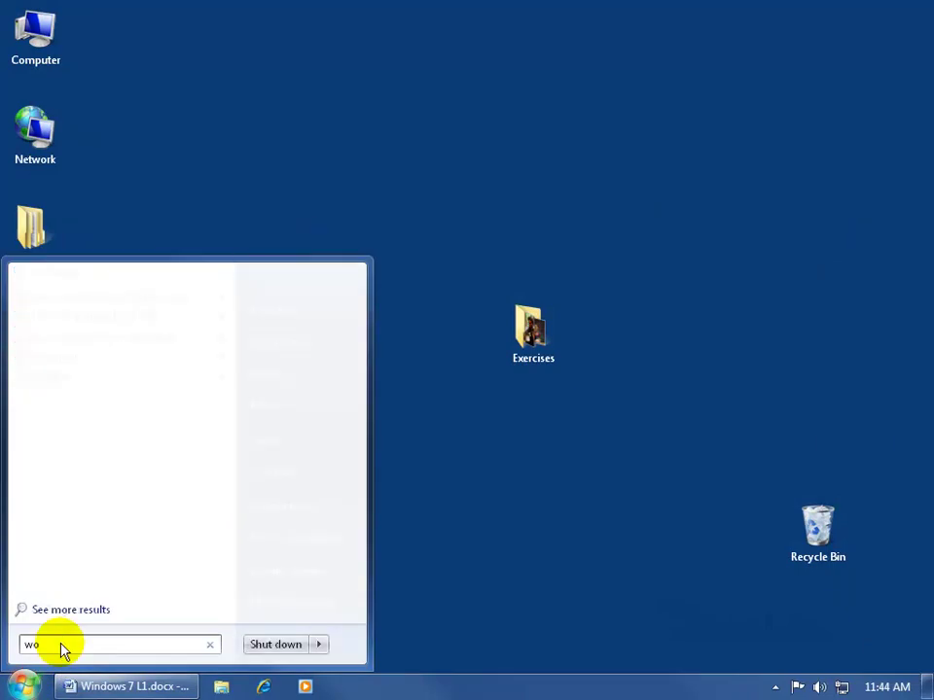
text(rd)
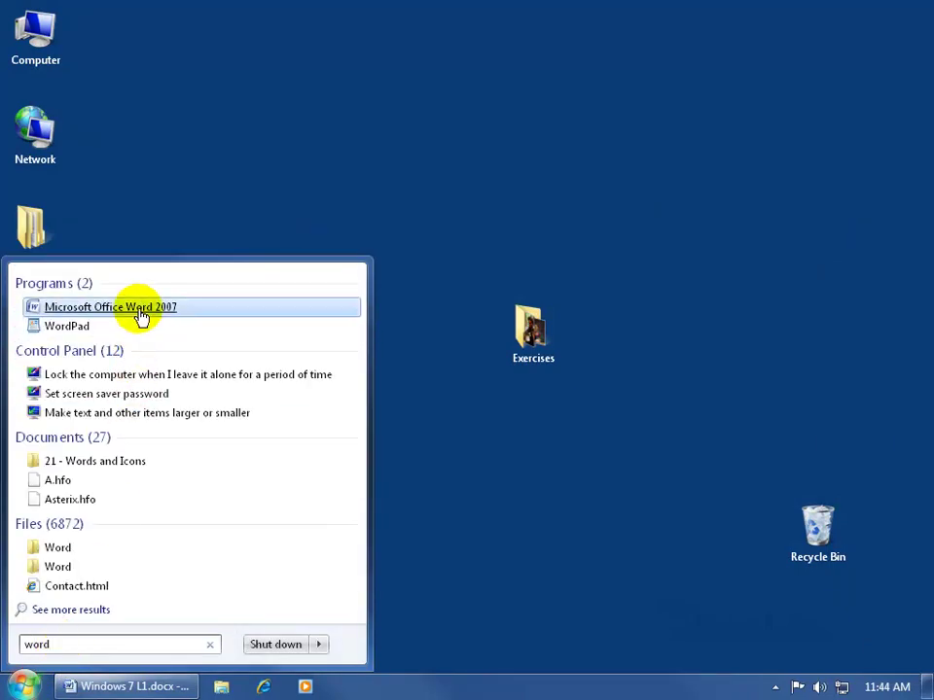
click(142, 316)
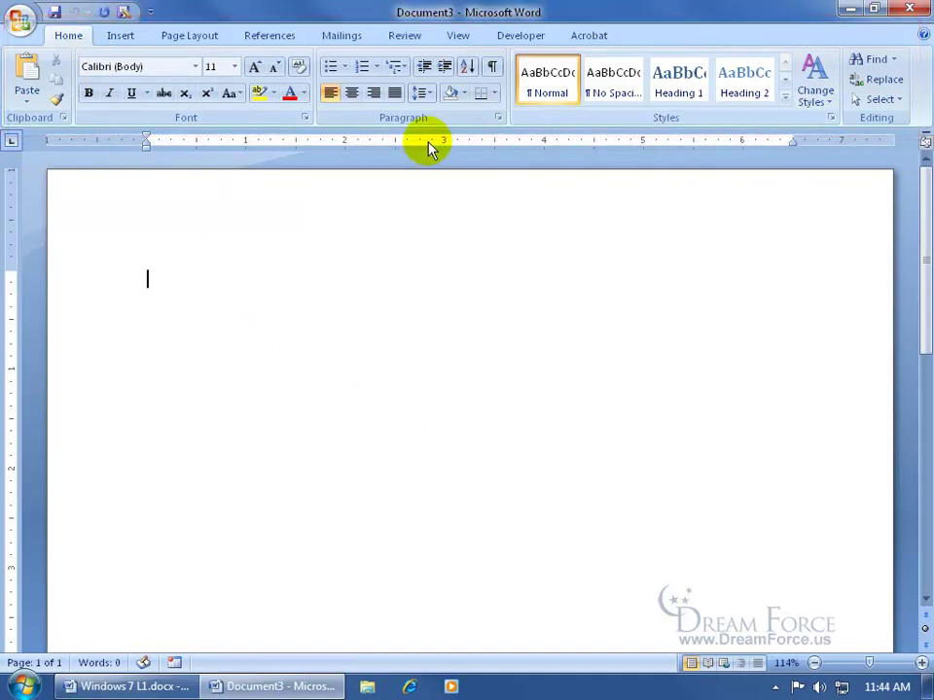
Look over Word's Insert and Page Layout tabs, return to Home, then close Word
click(123, 39)
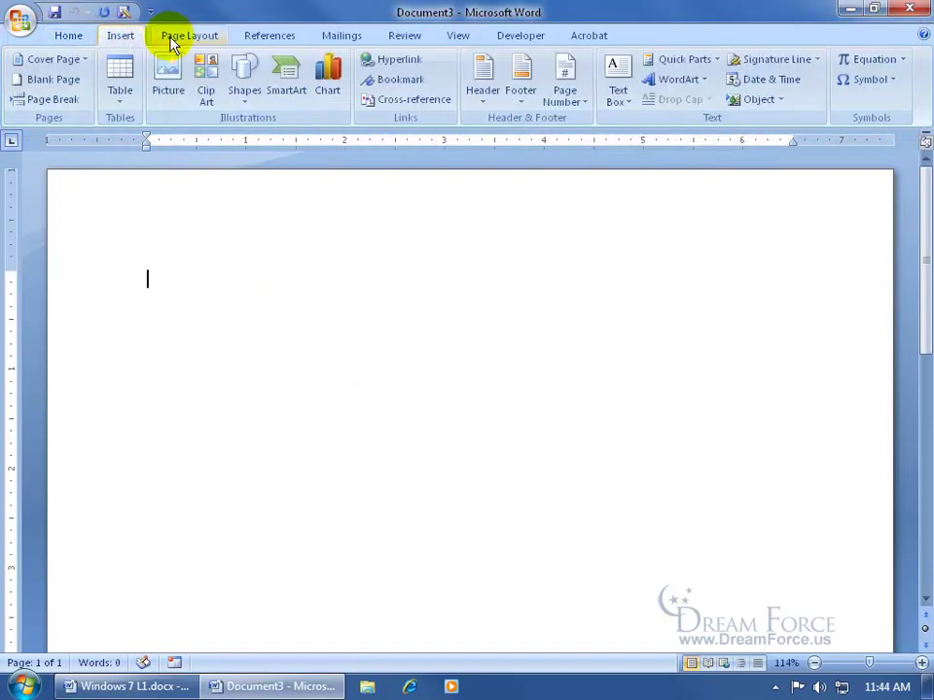
click(171, 44)
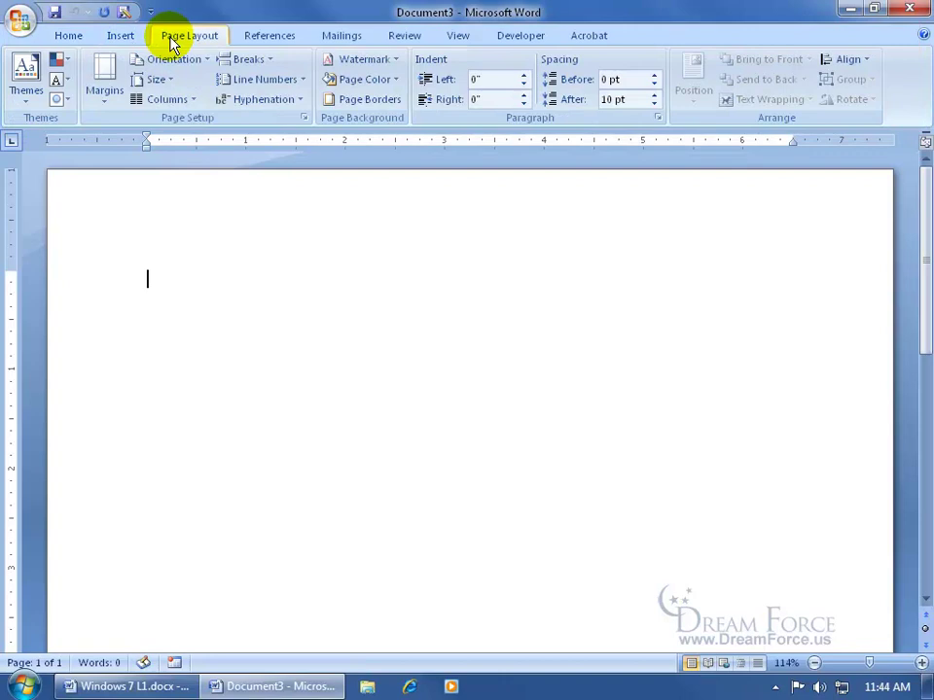
click(68, 36)
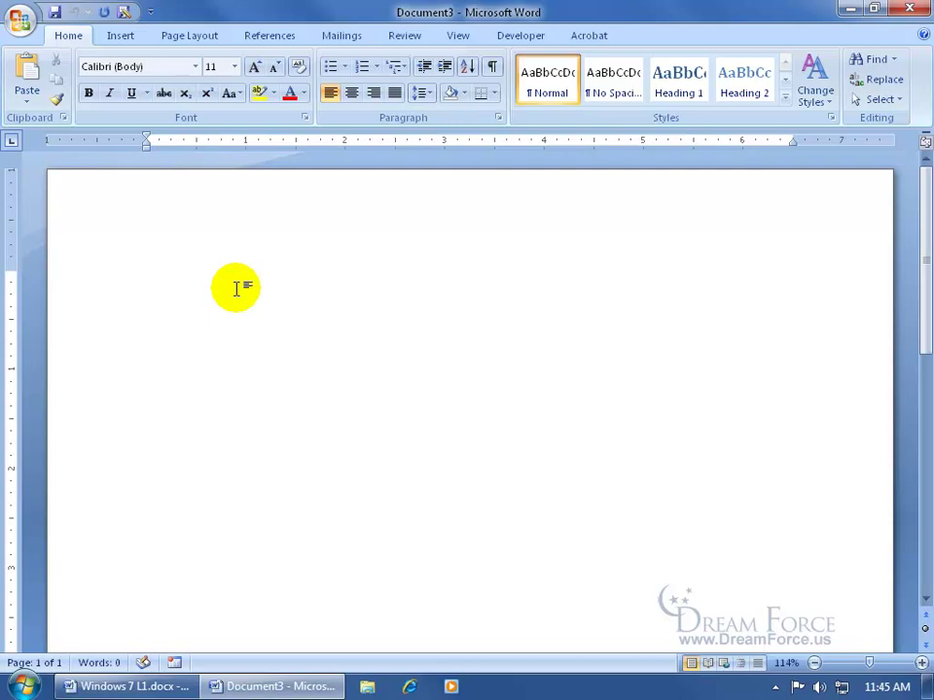
click(908, 10)
Launch WordPad from the Start menu's pinned programs list
click(24, 685)
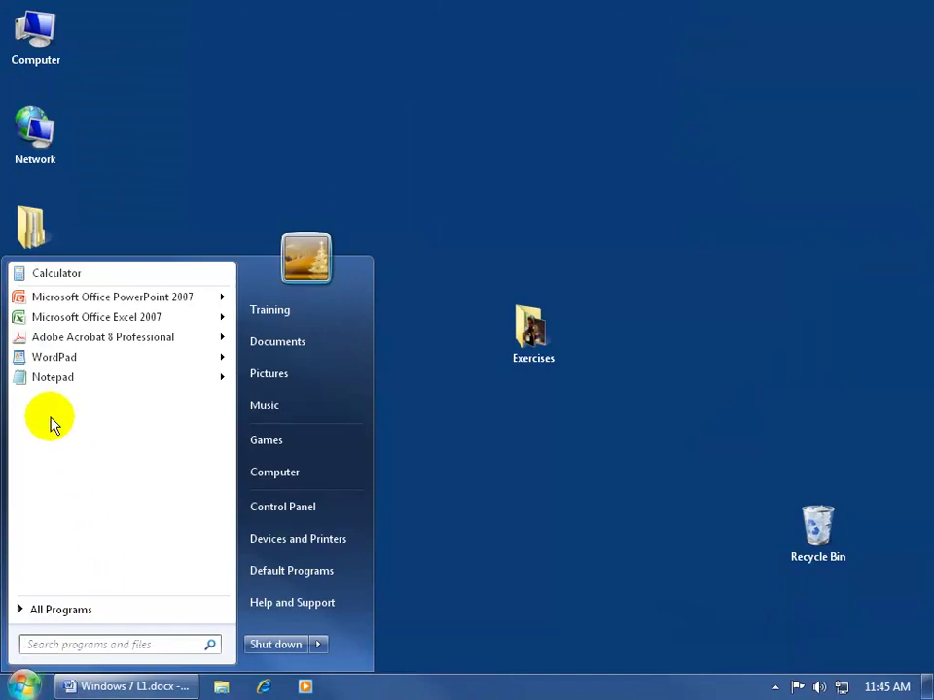
click(41, 359)
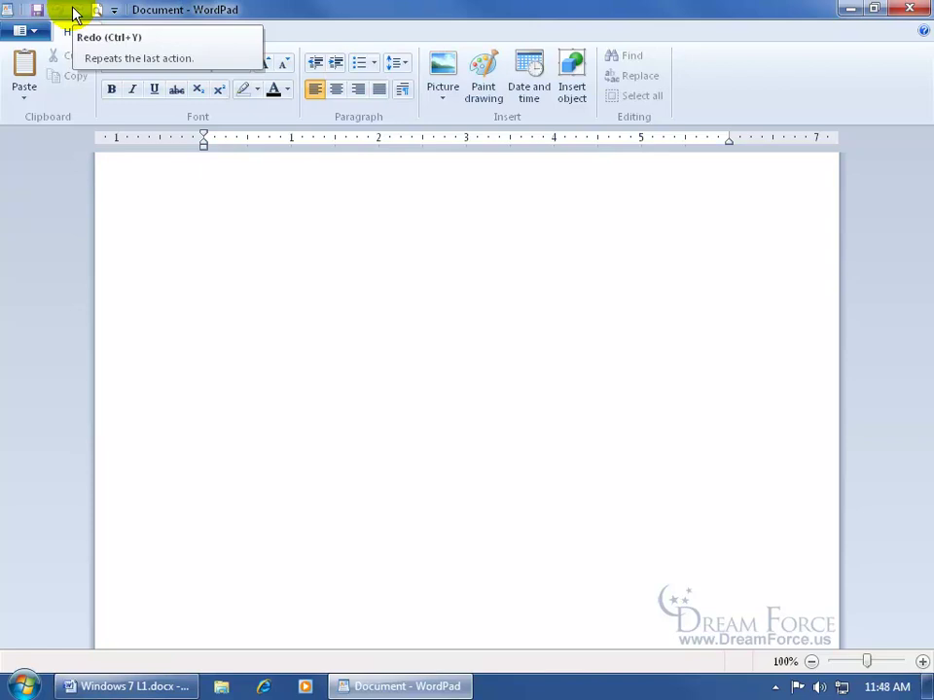
Add Quick print to the Quick Access Toolbar, then remove it, leaving Save, Print preview, Undo, Redo
click(116, 13)
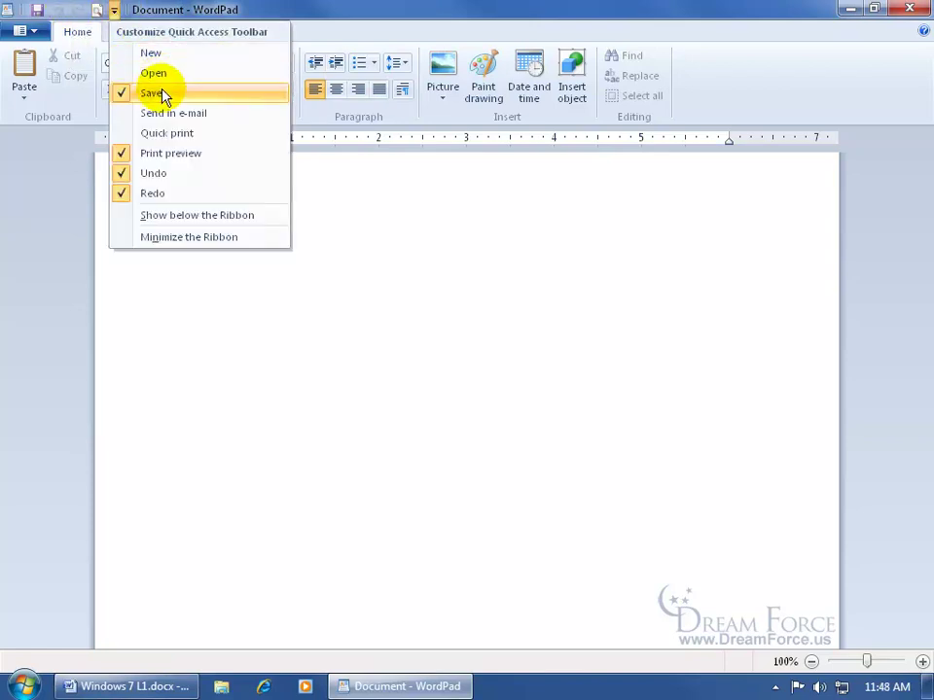
click(182, 137)
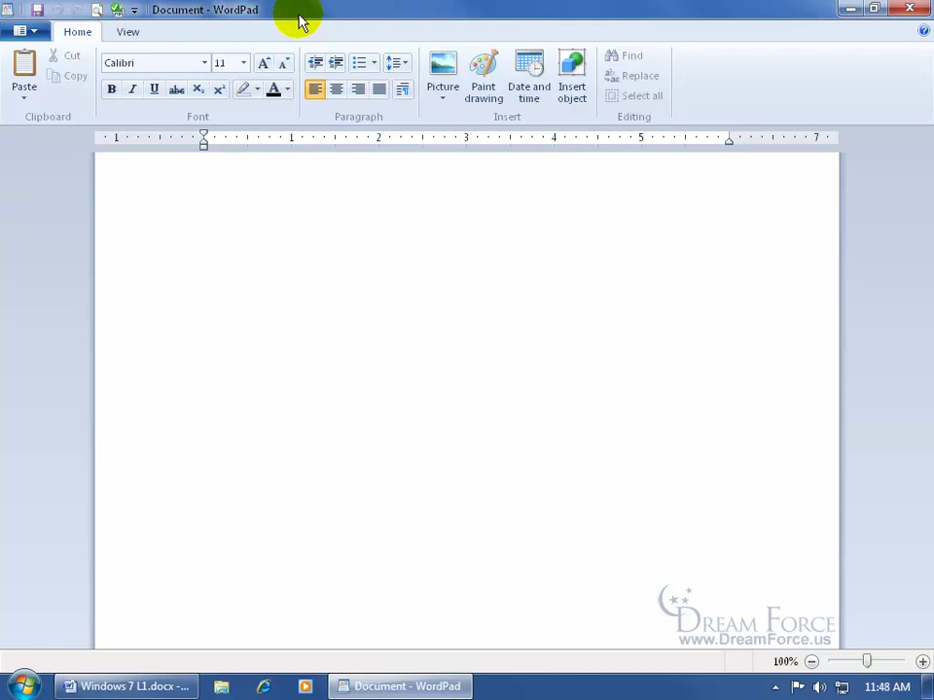
right_click(118, 11)
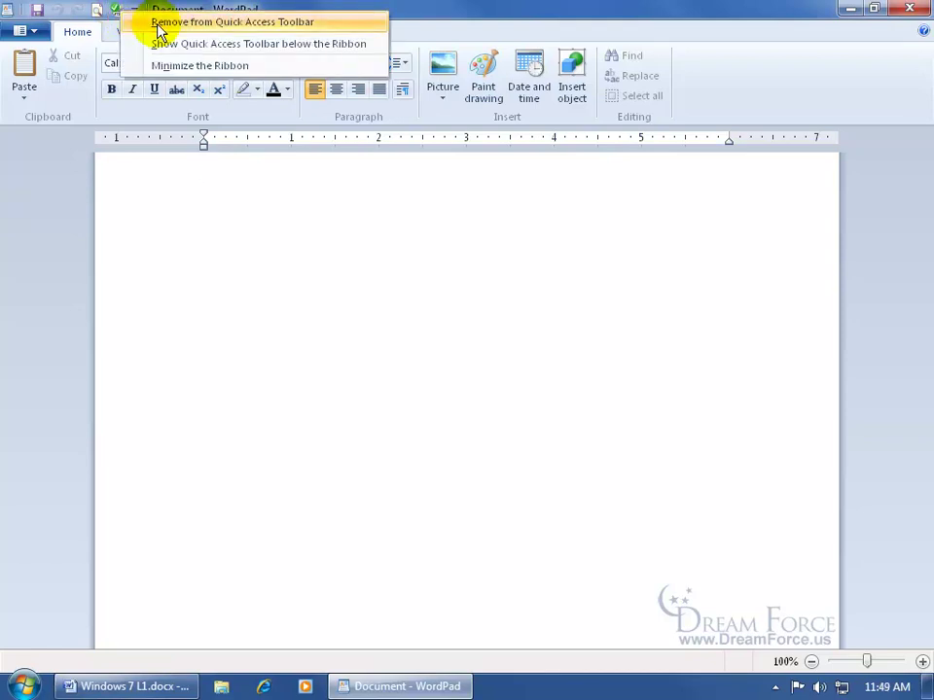
click(157, 24)
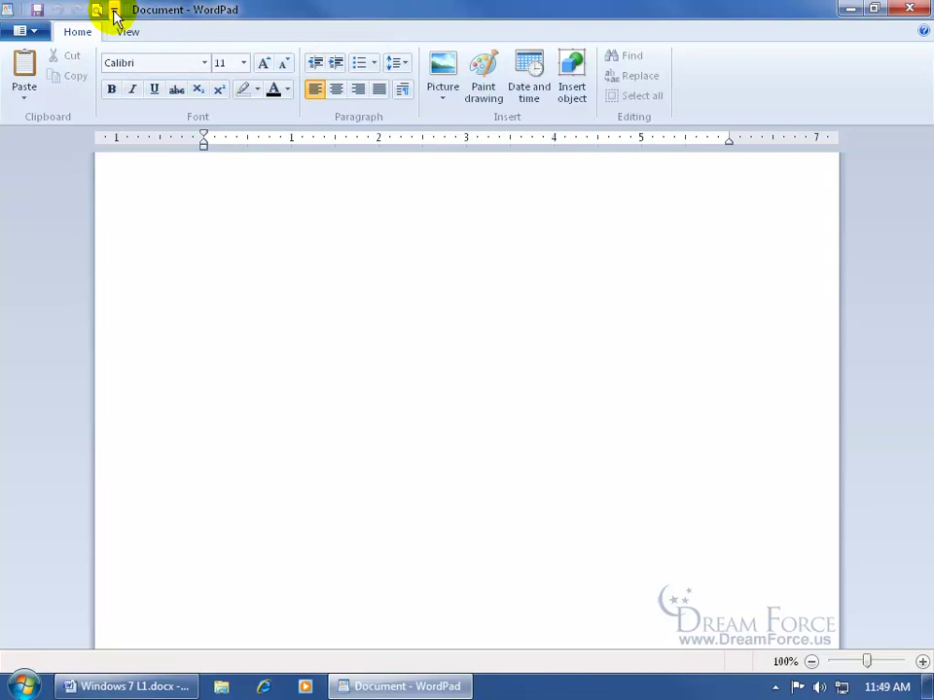
click(115, 12)
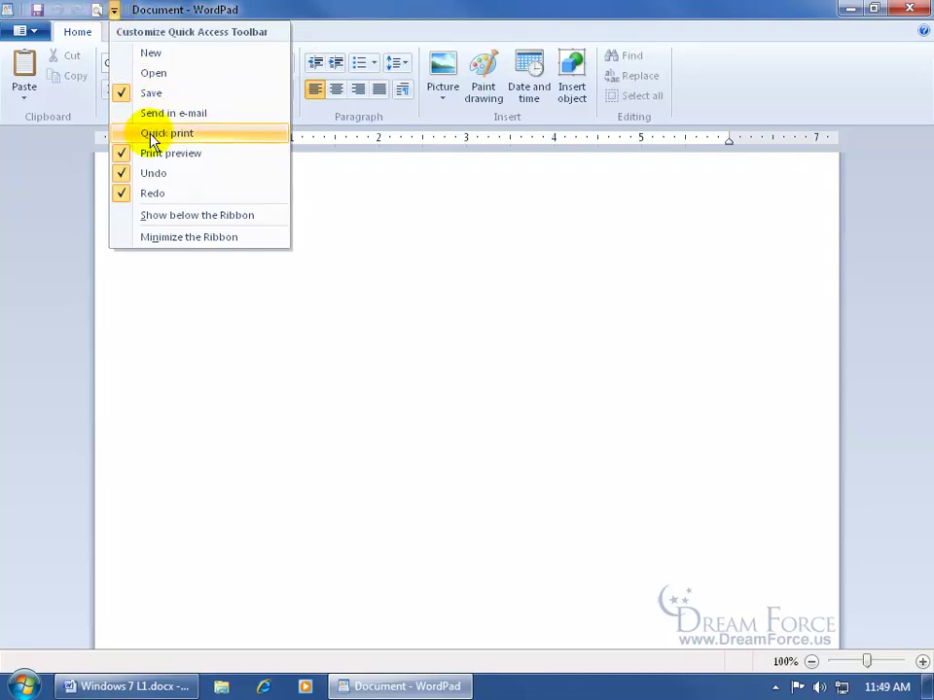
click(350, 20)
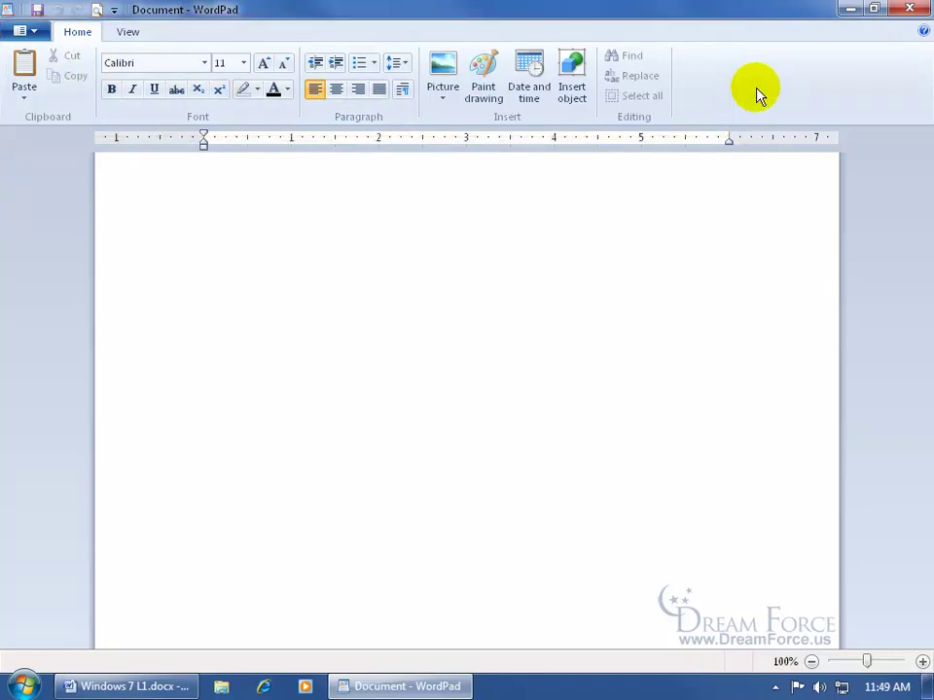
click(34, 32)
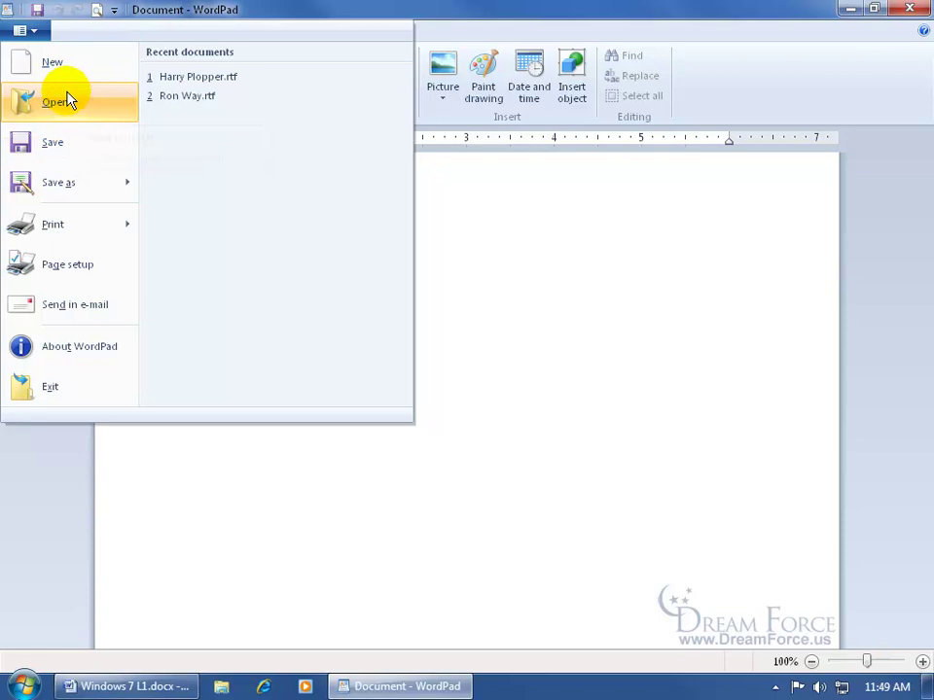
click(114, 33)
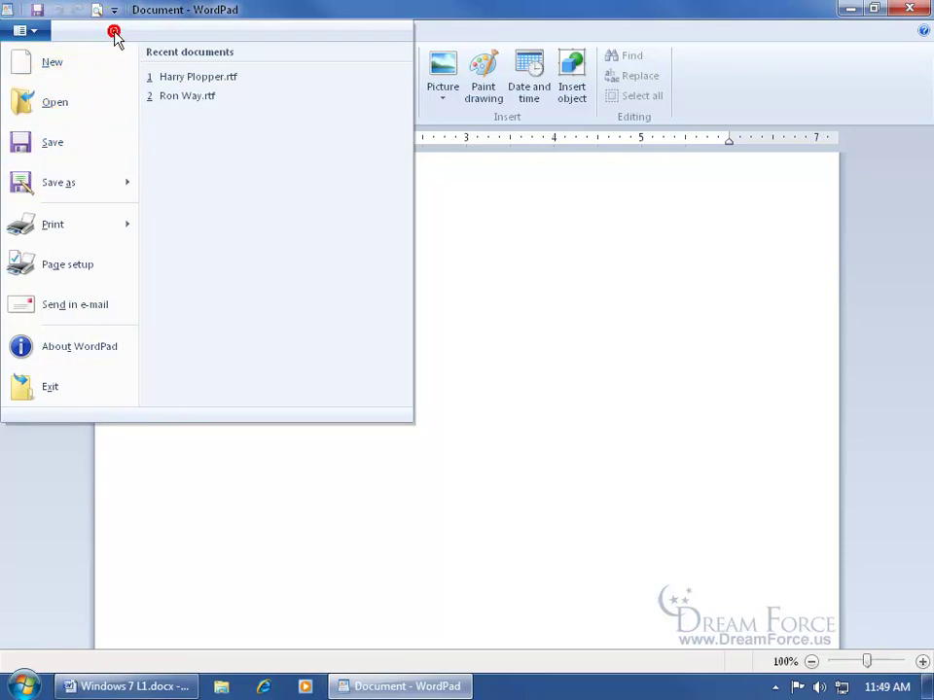
click(542, 244)
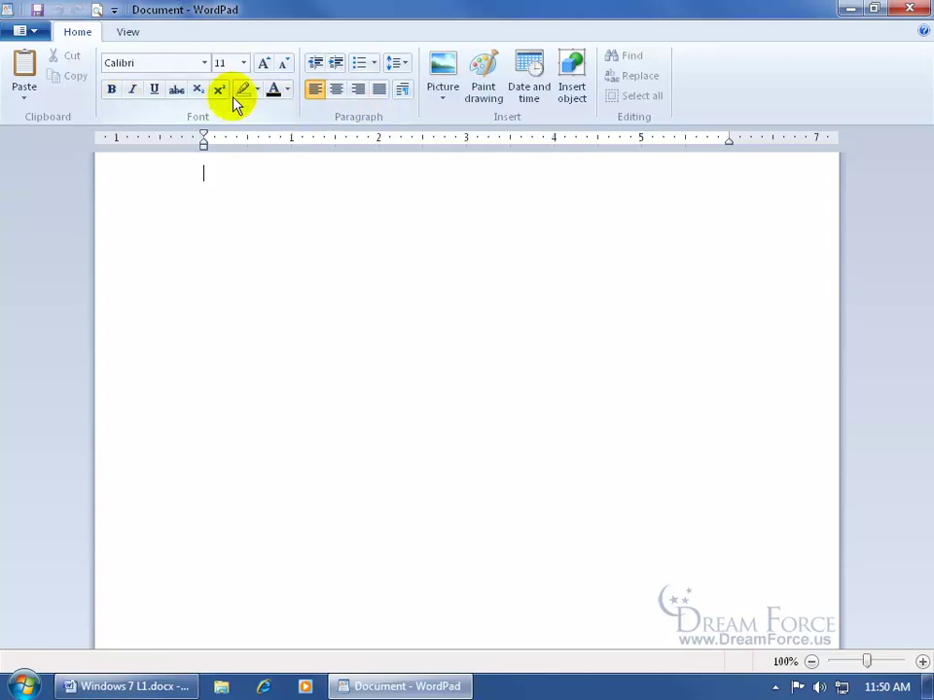
click(129, 33)
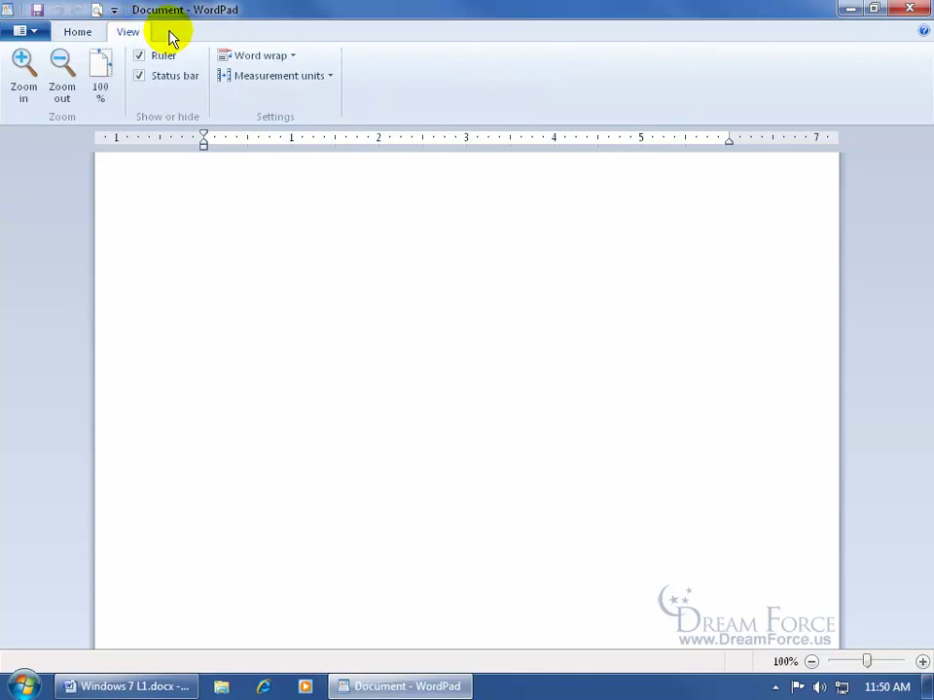
click(86, 32)
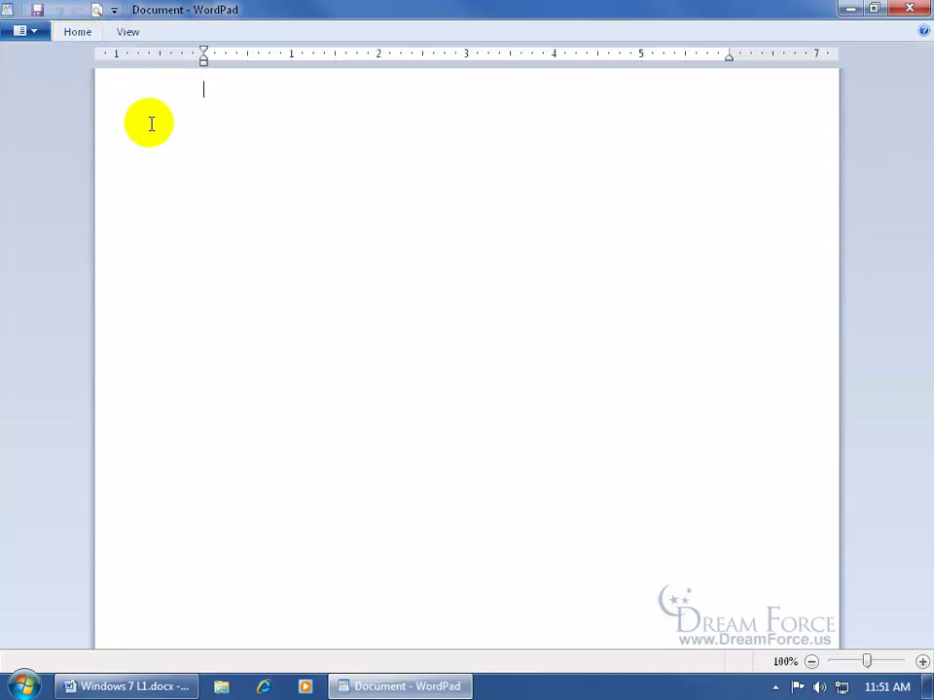
click(78, 34)
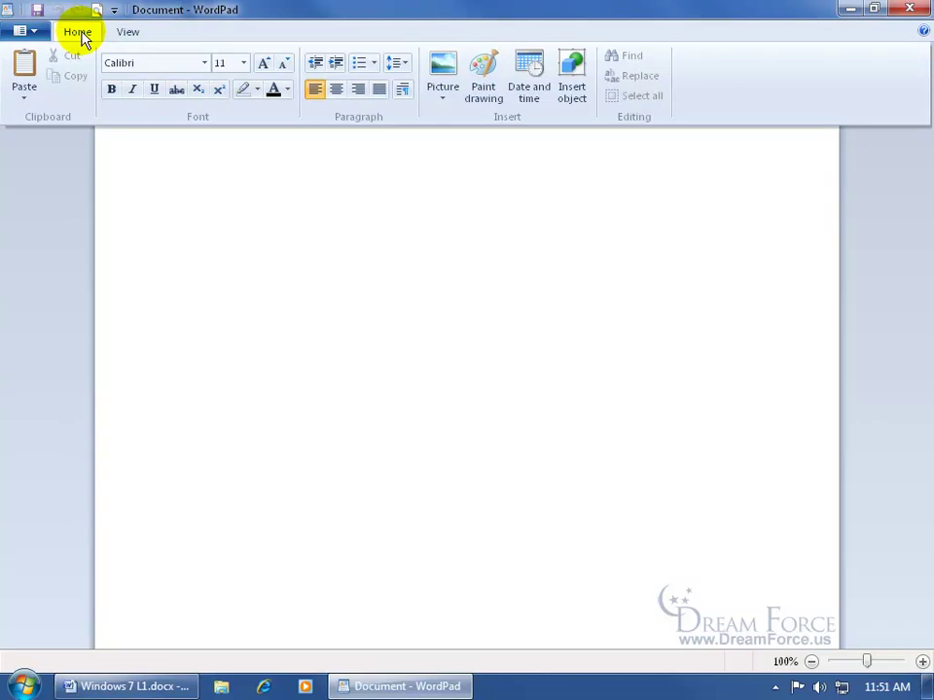
click(259, 175)
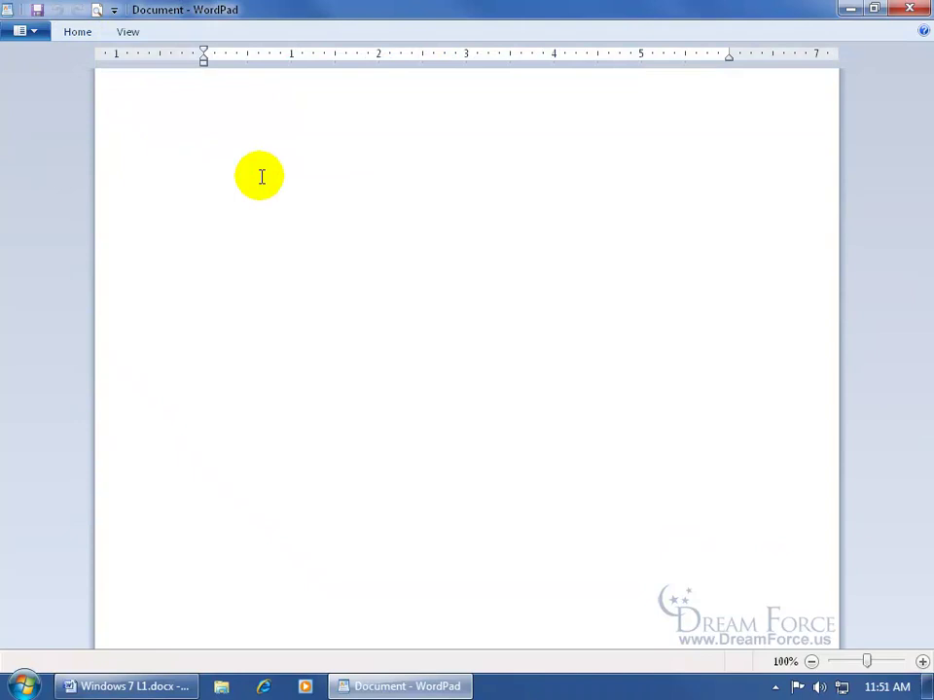
double_click(78, 32)
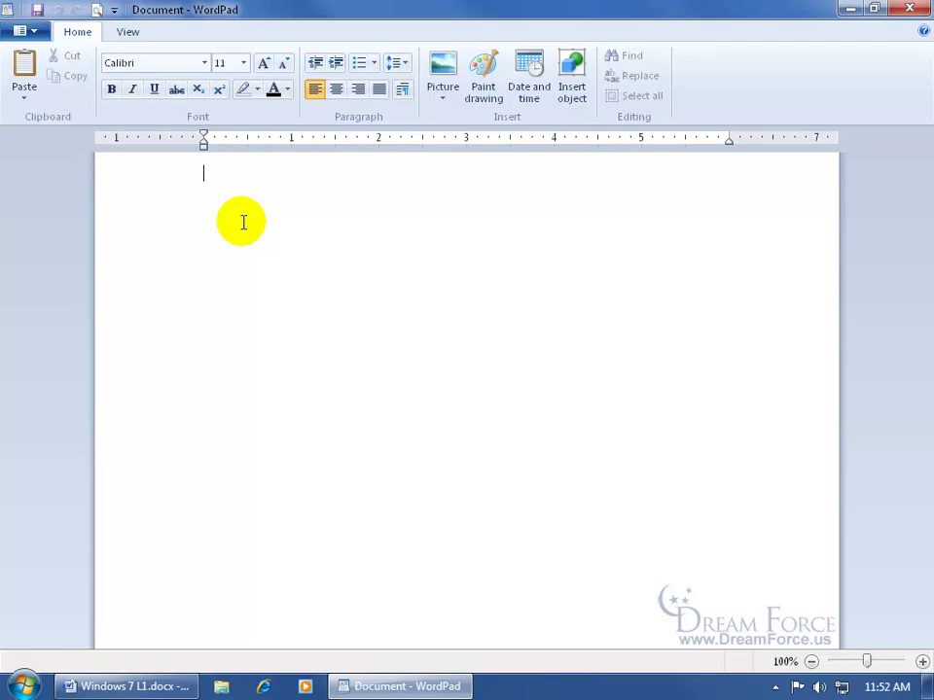
Type the sender's name, street address, and city, state and ZIP on three lines, retyping the ZIP's last digit
text(Harr)
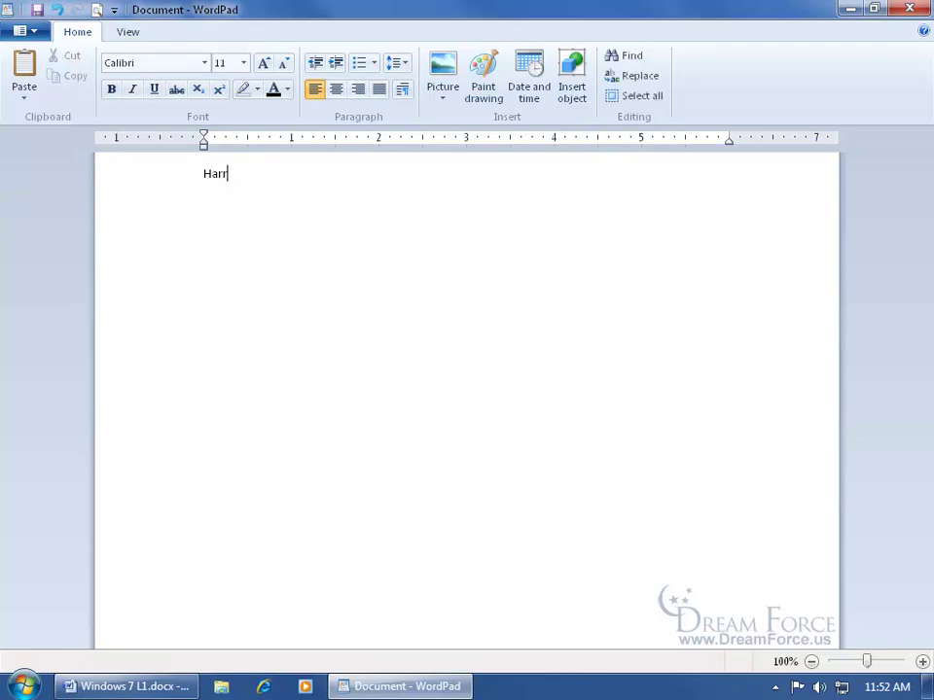
text(y Plopper)
key(Return)
text(1234 Magic Street)
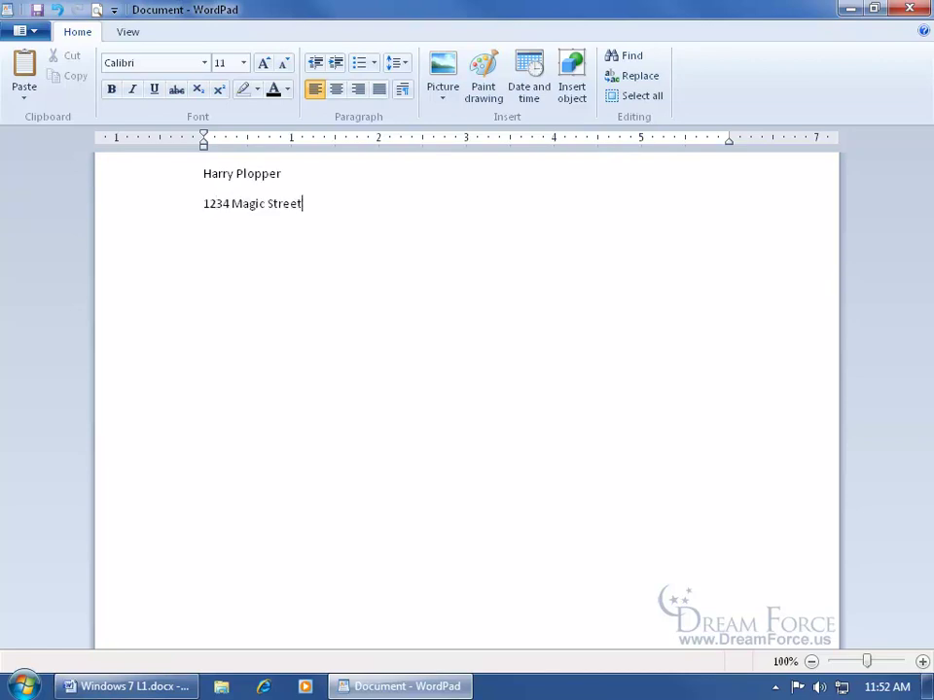
key(Return)
text(Holladay, UT 84117)
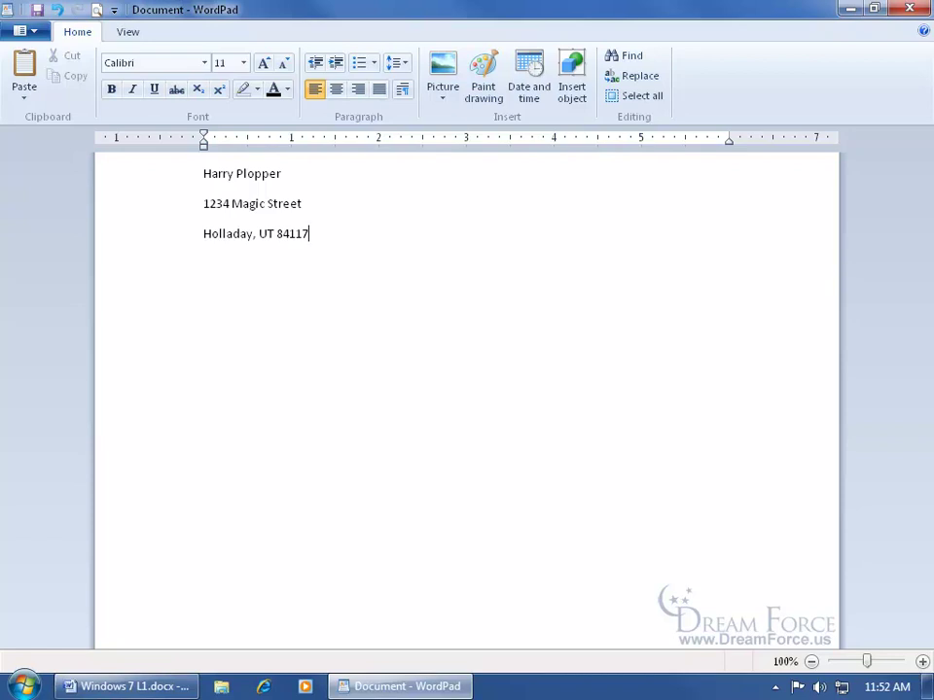
key(BackSpace)
text(7)
Practise selecting the name and address block, then drag three first-name letters to the end of the ZIP line
drag(203, 173, 260, 173)
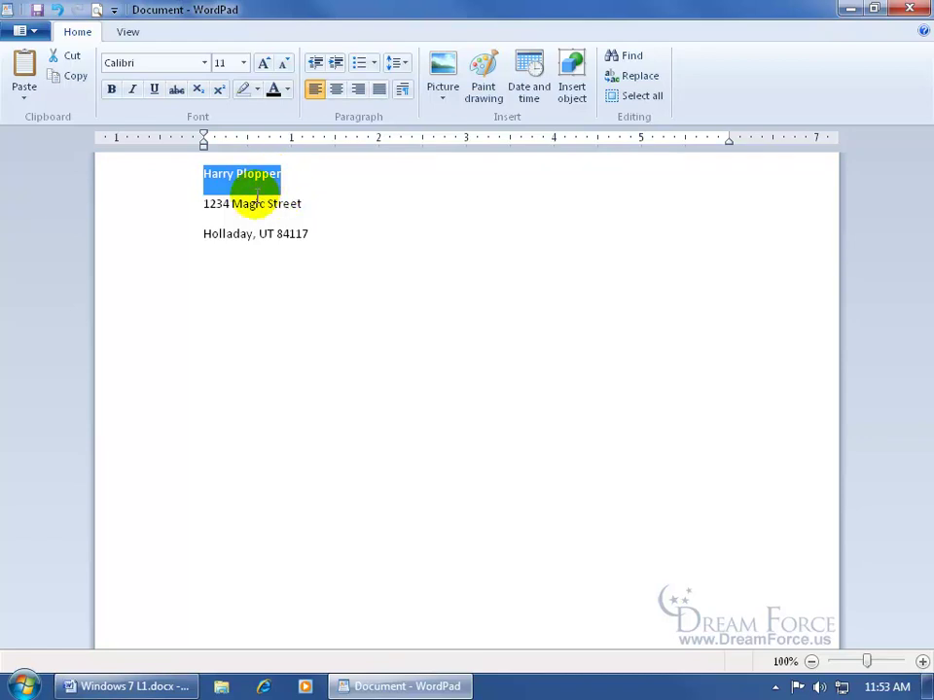
drag(204, 173, 205, 175)
click(205, 177)
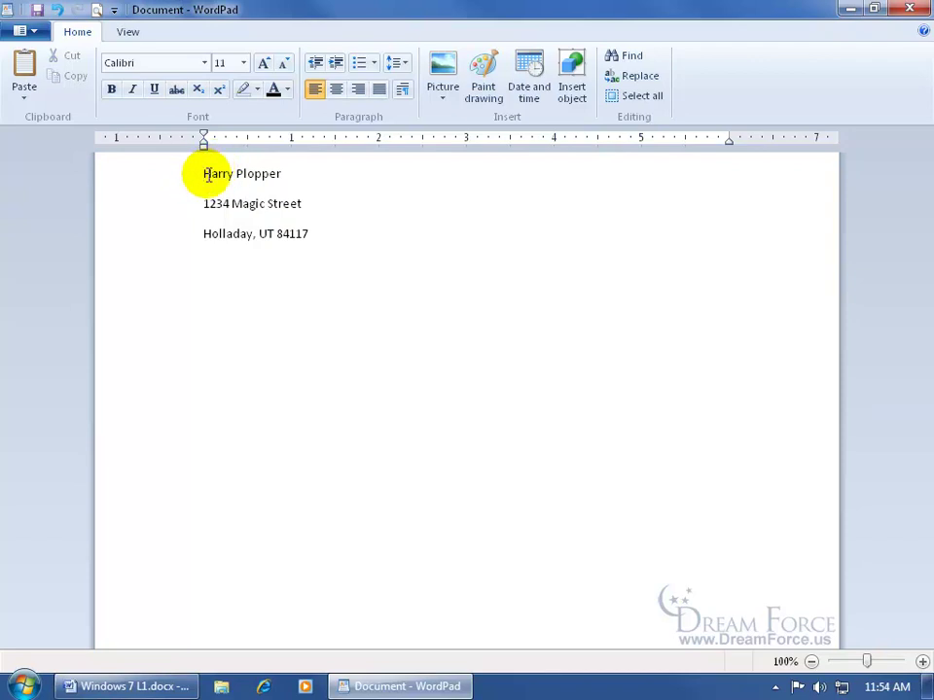
drag(203, 174, 316, 234)
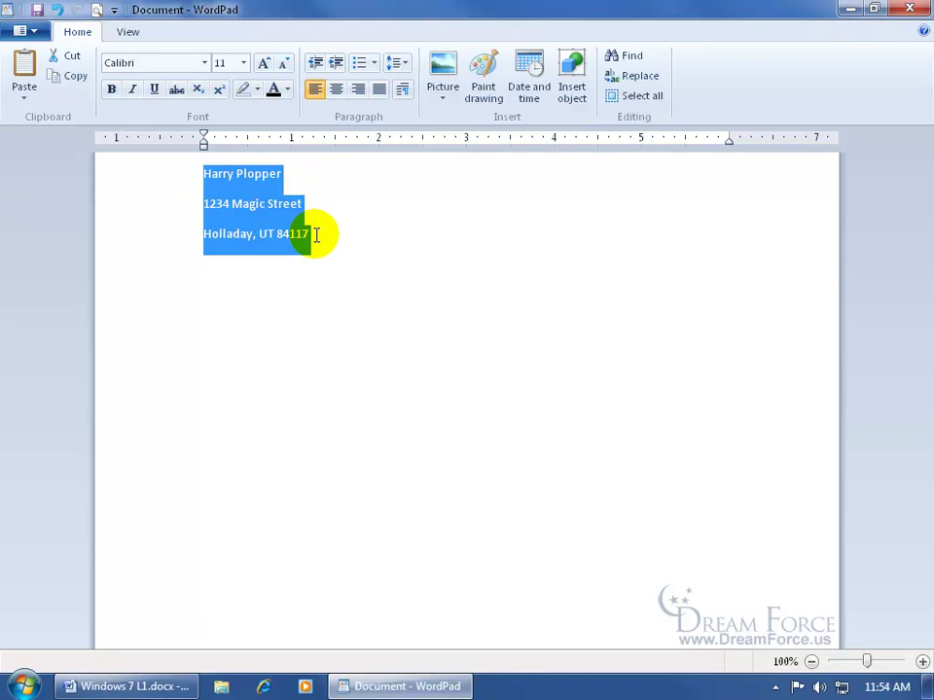
drag(316, 234, 316, 234)
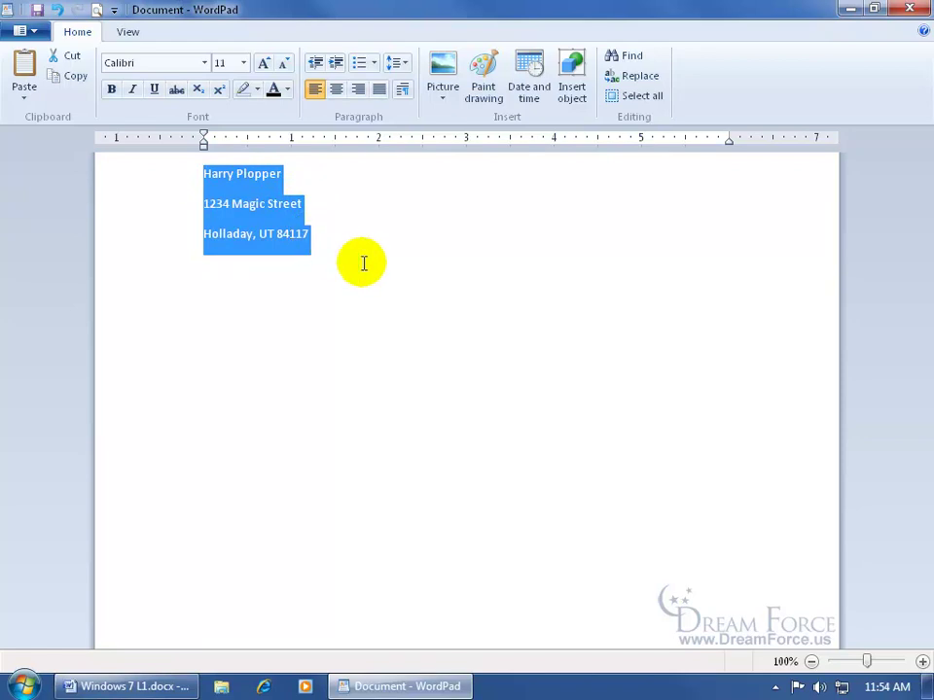
click(212, 176)
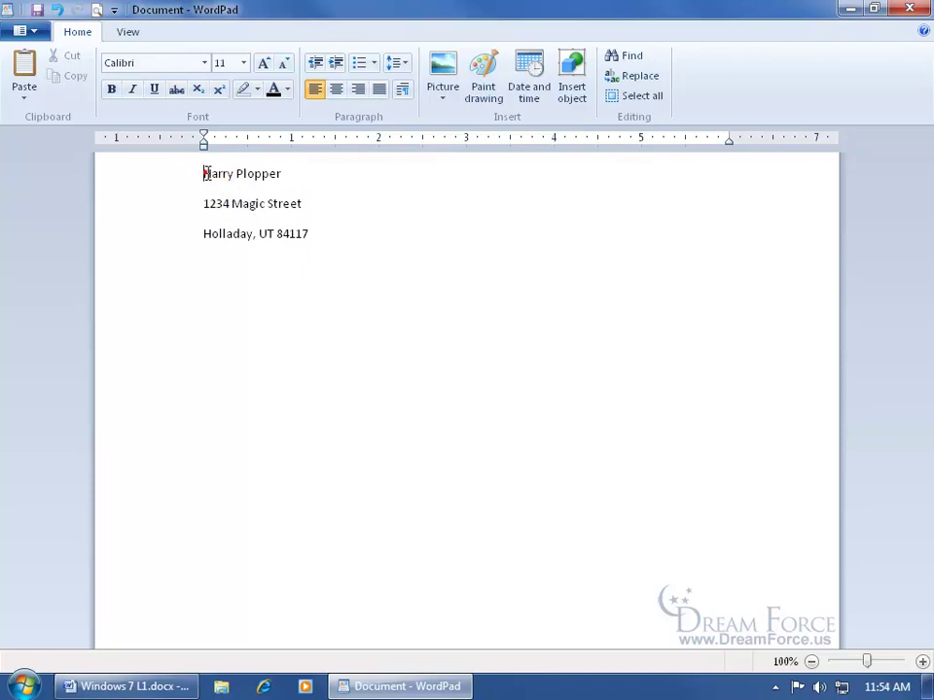
mouse_move(216, 175)
mouse_down()
mouse_move(237, 176)
mouse_move(203, 182)
mouse_up()
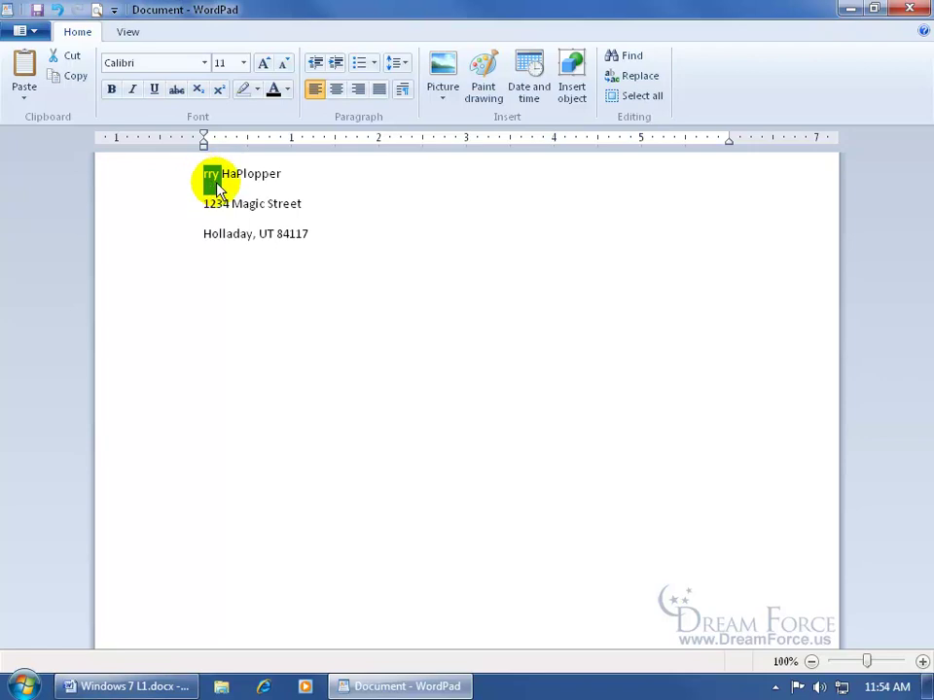
drag(213, 185, 310, 236)
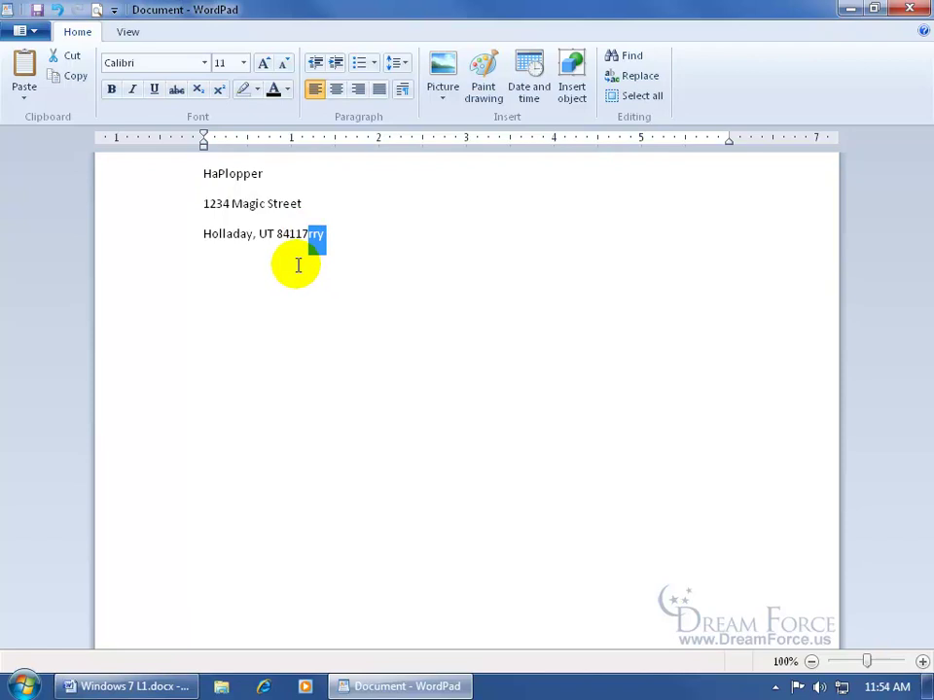
Undo twice to return the moved letters to the first name
click(58, 10)
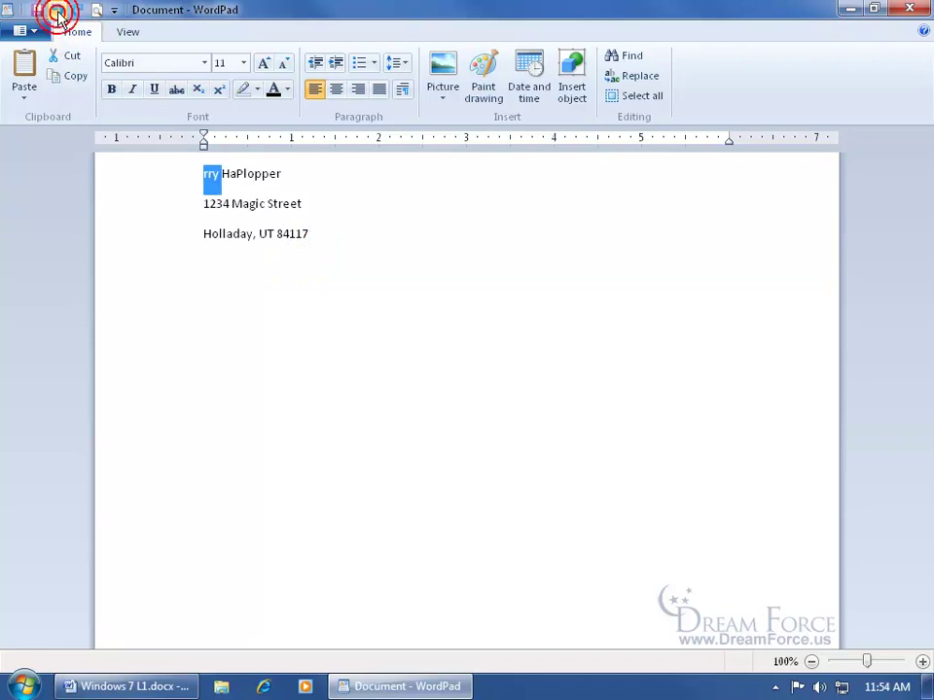
click(57, 11)
click(214, 185)
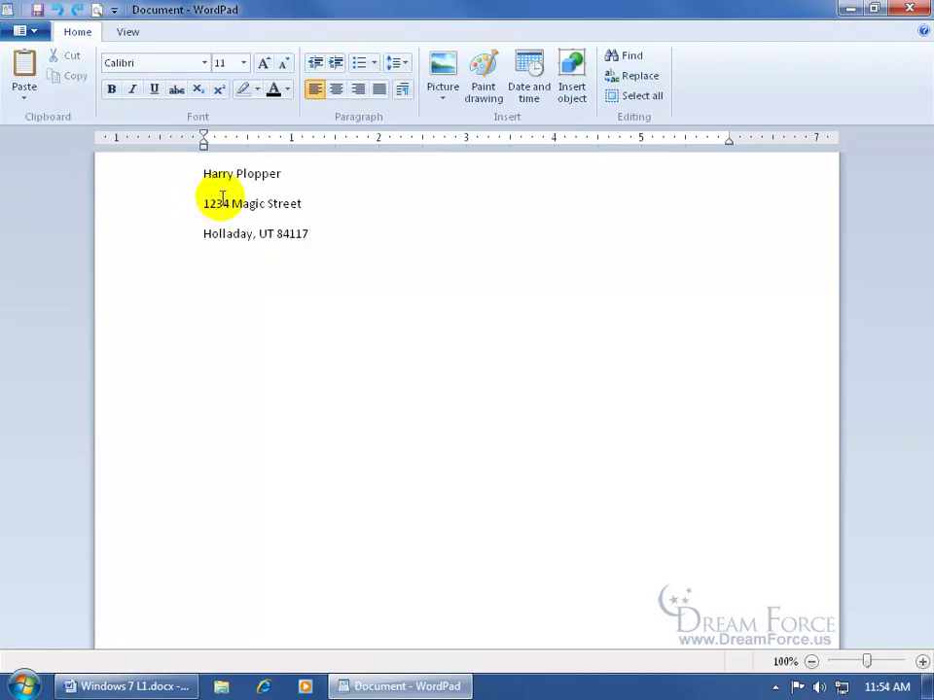
Select the name line, delete one letter from the first name, then undo the deletion
triple_click(203, 175)
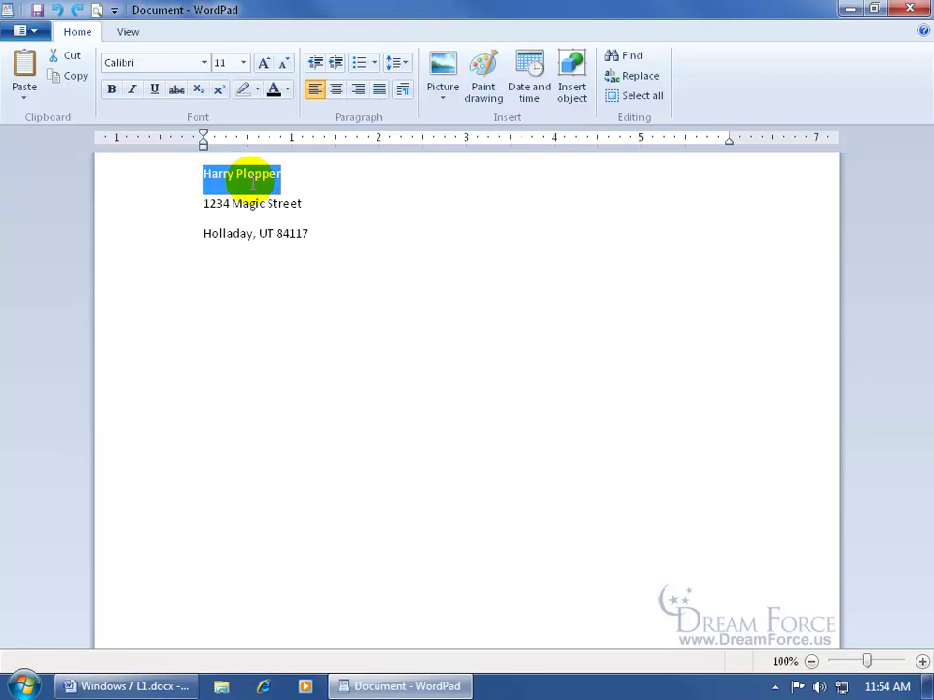
click(291, 214)
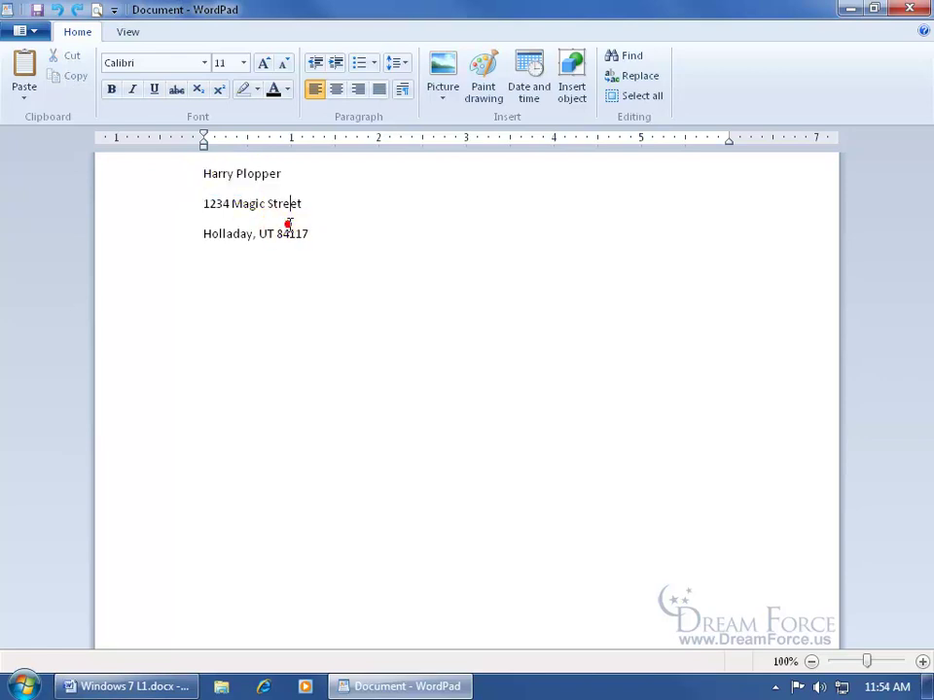
triple_click(202, 175)
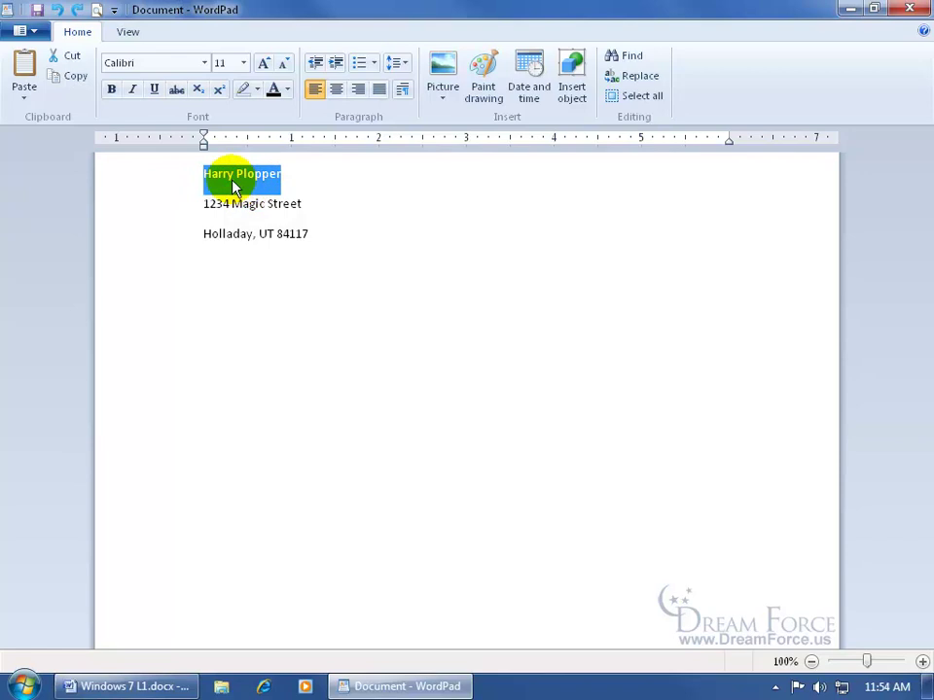
drag(223, 174, 263, 207)
key(Delete)
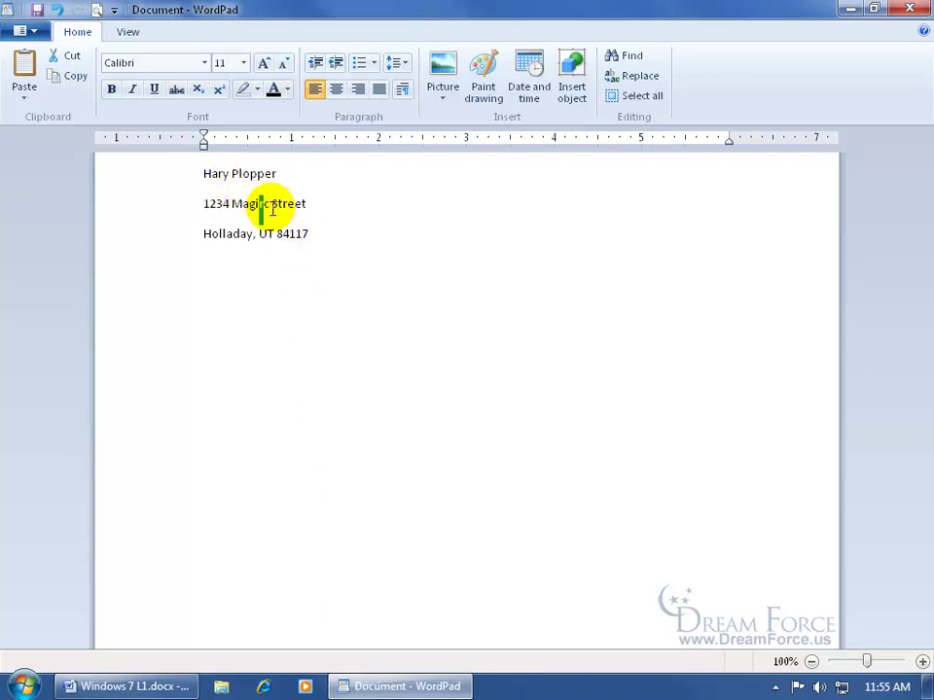
click(56, 10)
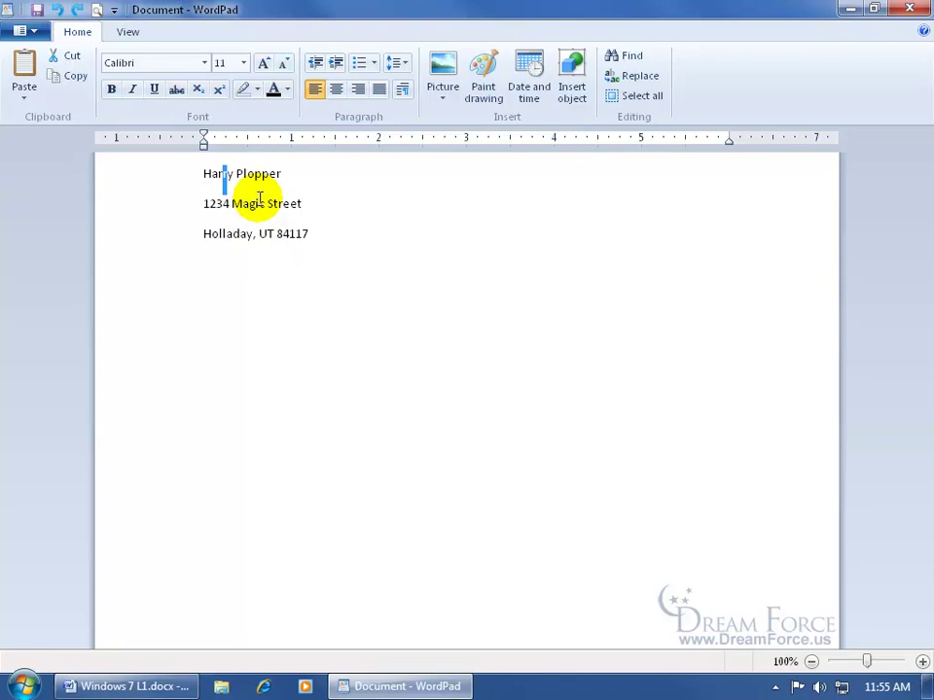
click(258, 203)
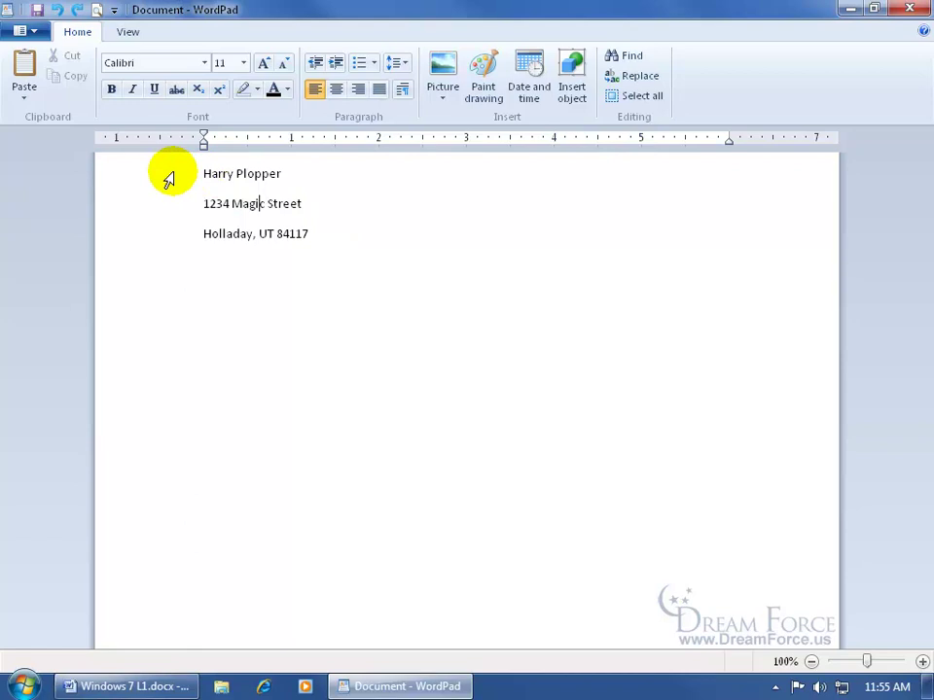
Drag down the left margin from the name line to highlight all three address lines
click(169, 180)
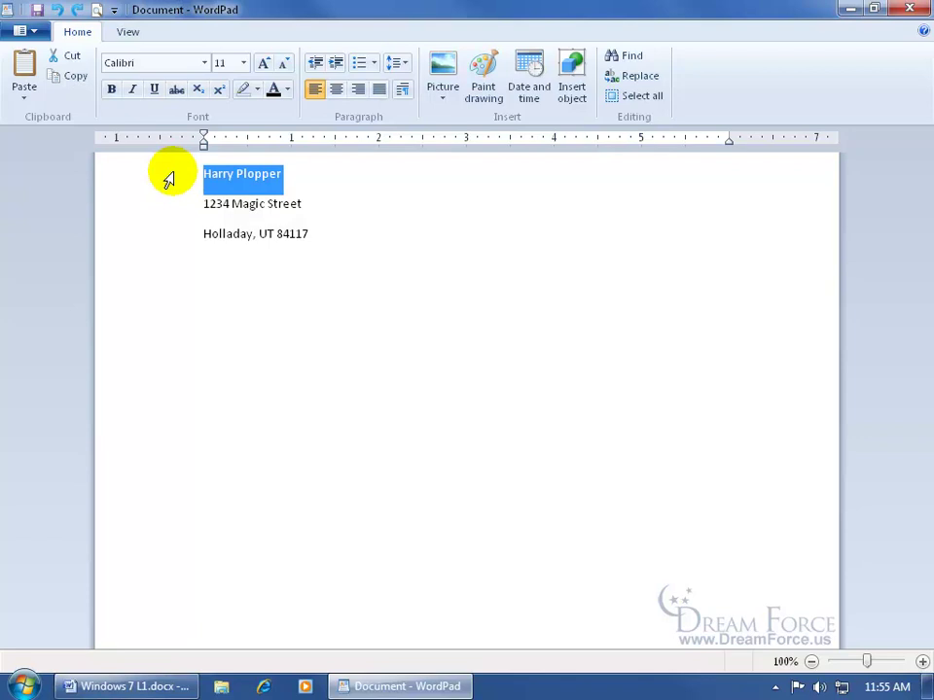
drag(168, 180, 168, 241)
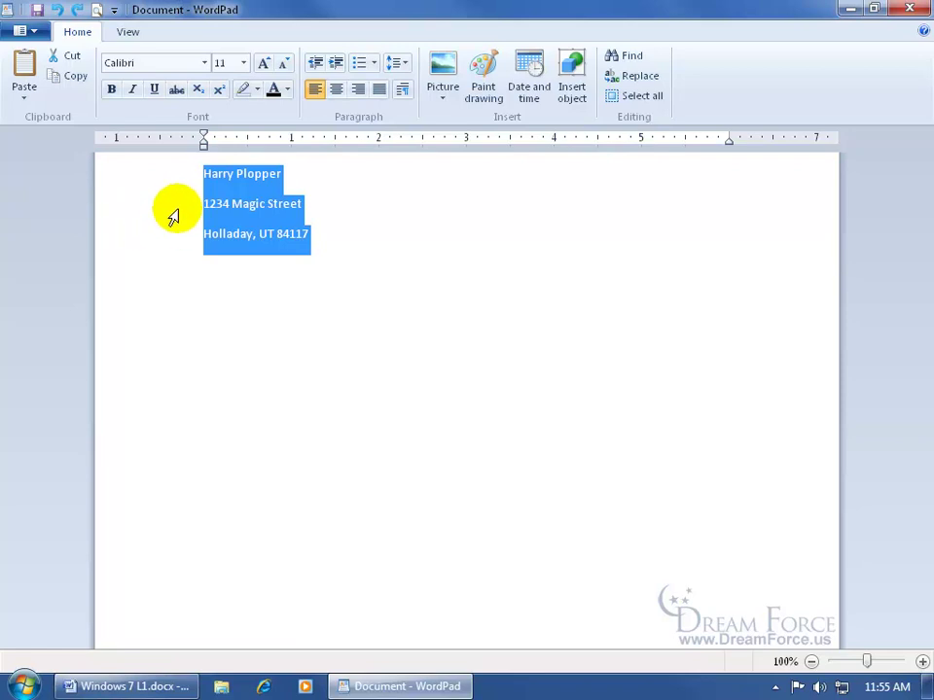
drag(233, 184, 241, 223)
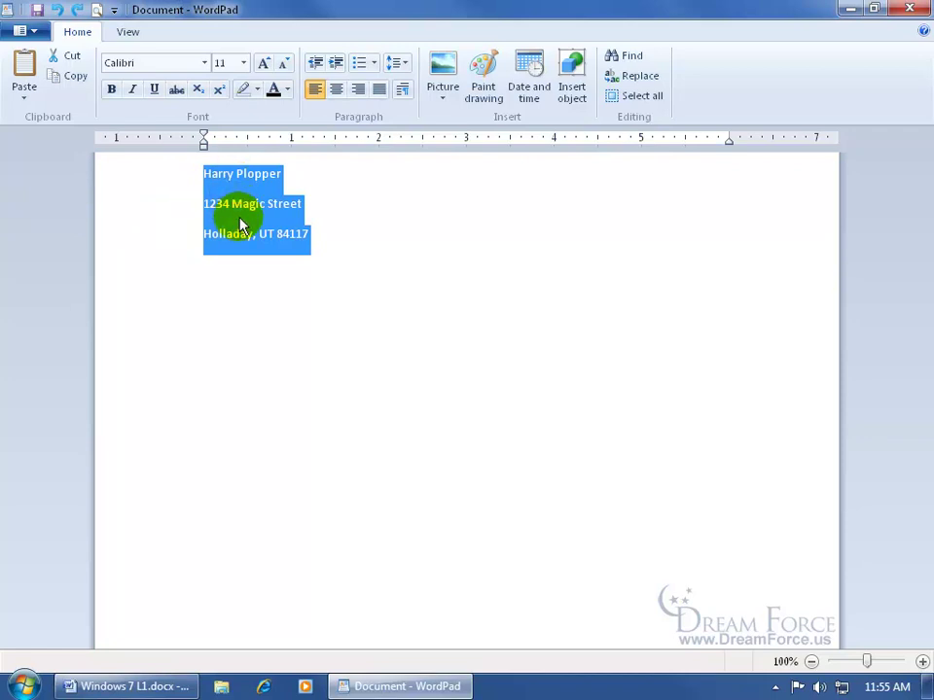
Set the address line spacing to 1.0 and turn off 'Add 10pt space after paragraphs'
click(407, 66)
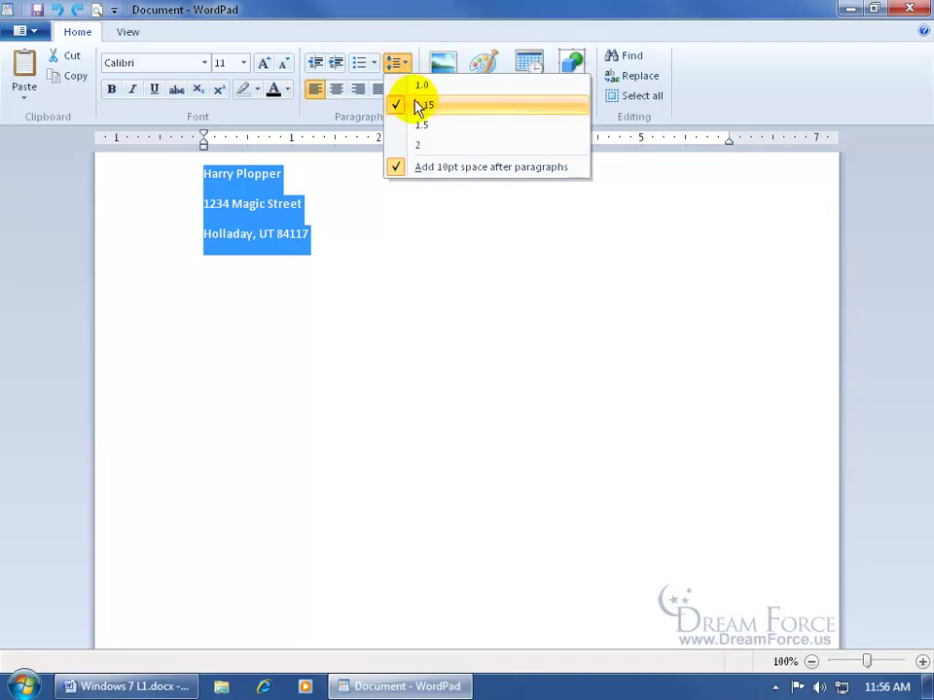
click(413, 85)
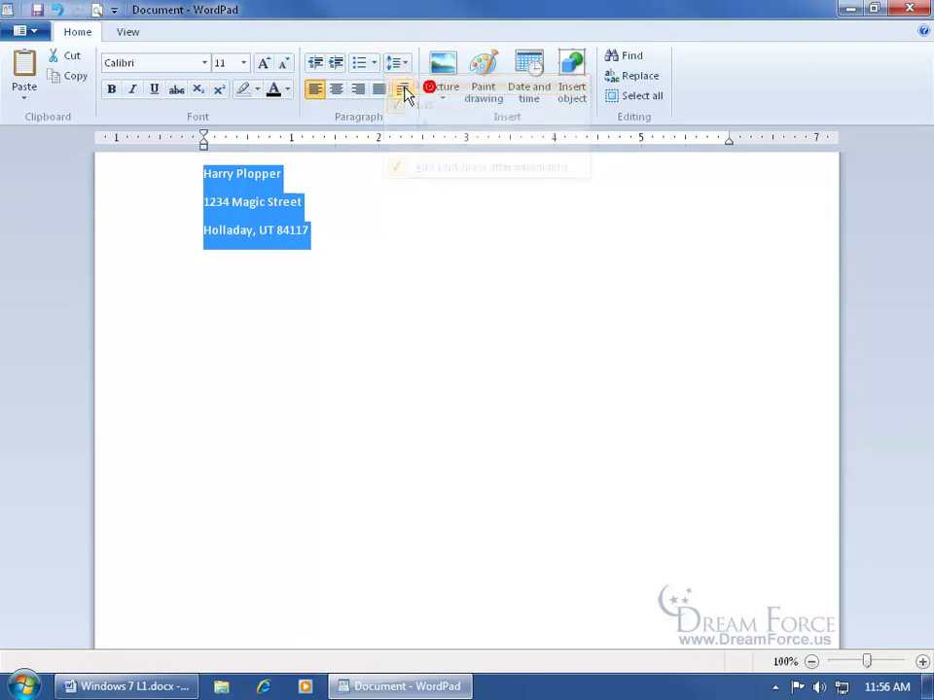
click(406, 66)
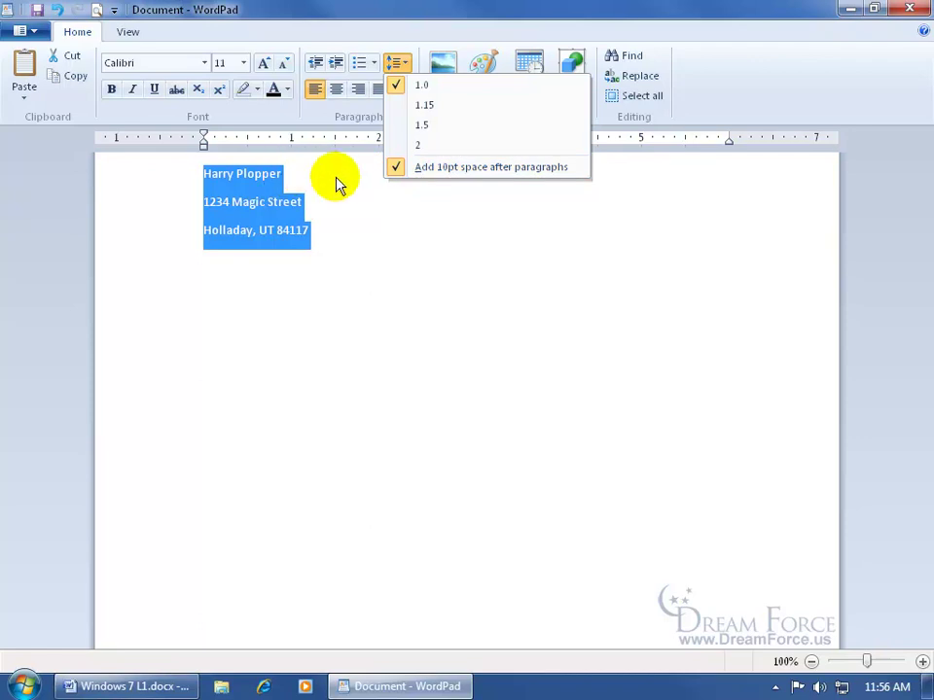
click(399, 169)
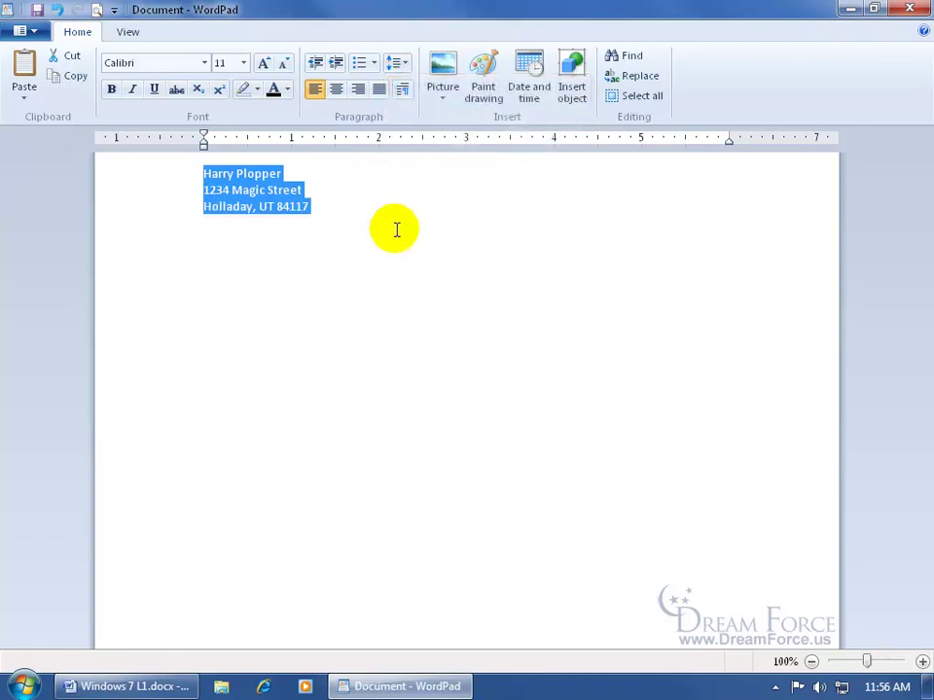
click(321, 209)
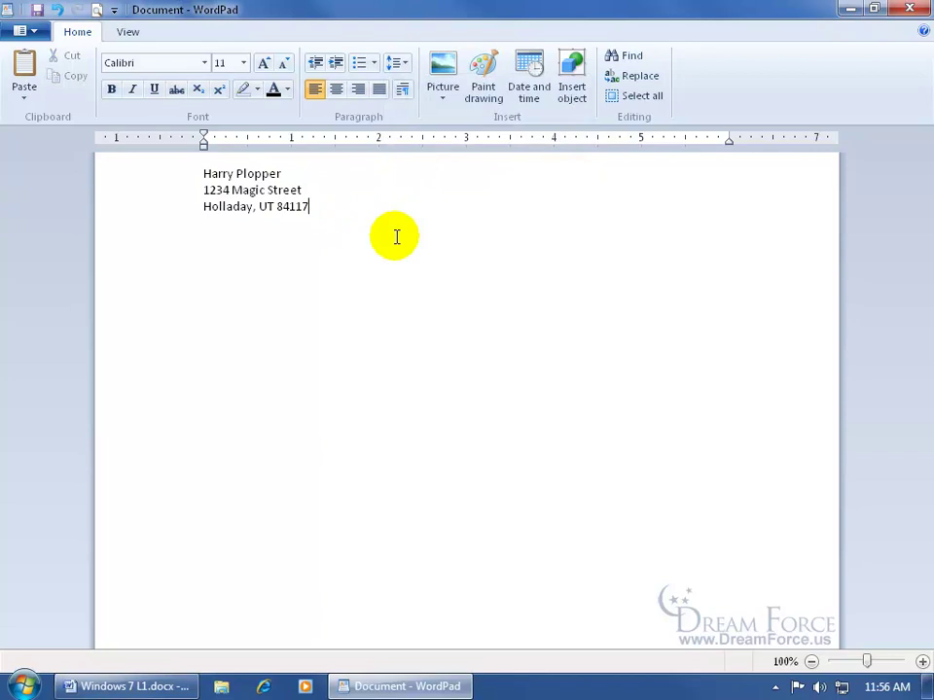
Add the greeting and 'Here's the magic wand to replace your broken one.', fixing the 'wnad' typo
key(Return)
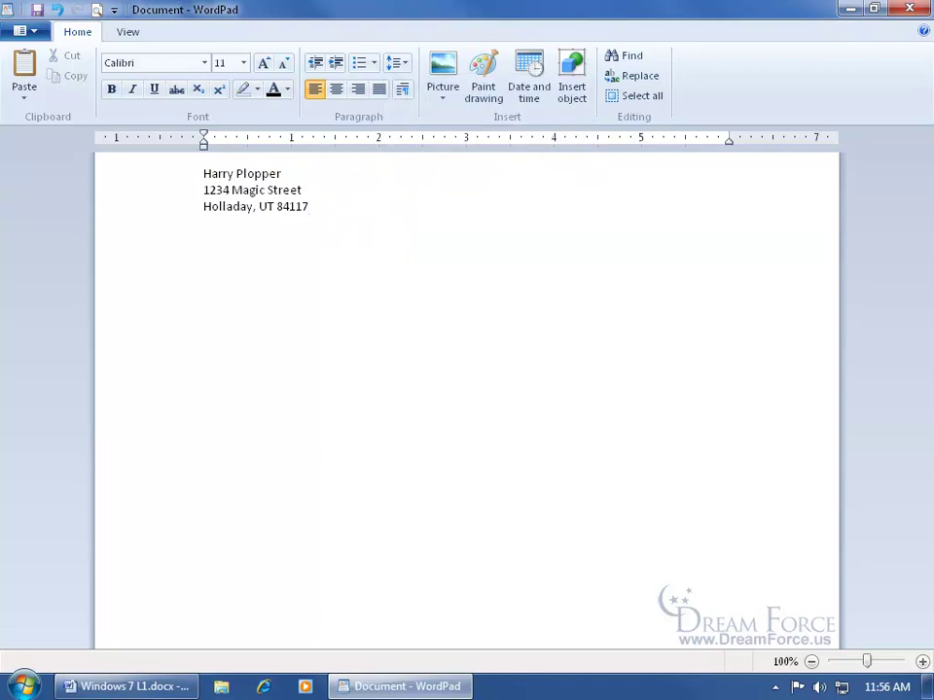
key(Return)
text(Dear Harry,)
key(Return)
key(Return)
text(Here's the magic wnad)
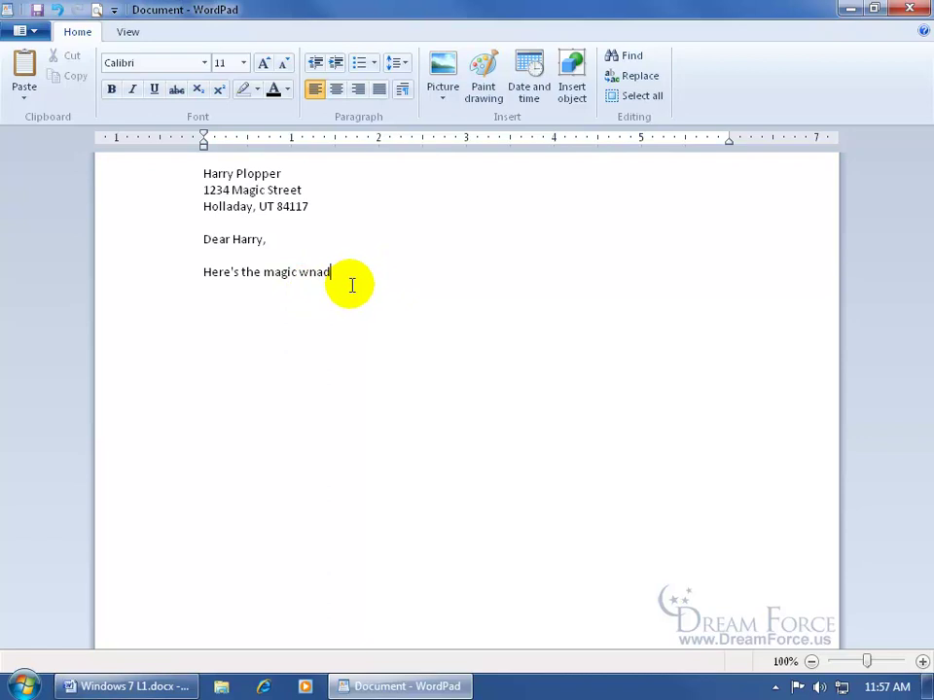
key(BackSpace)
key(BackSpace)
key(BackSpace)
text(and)
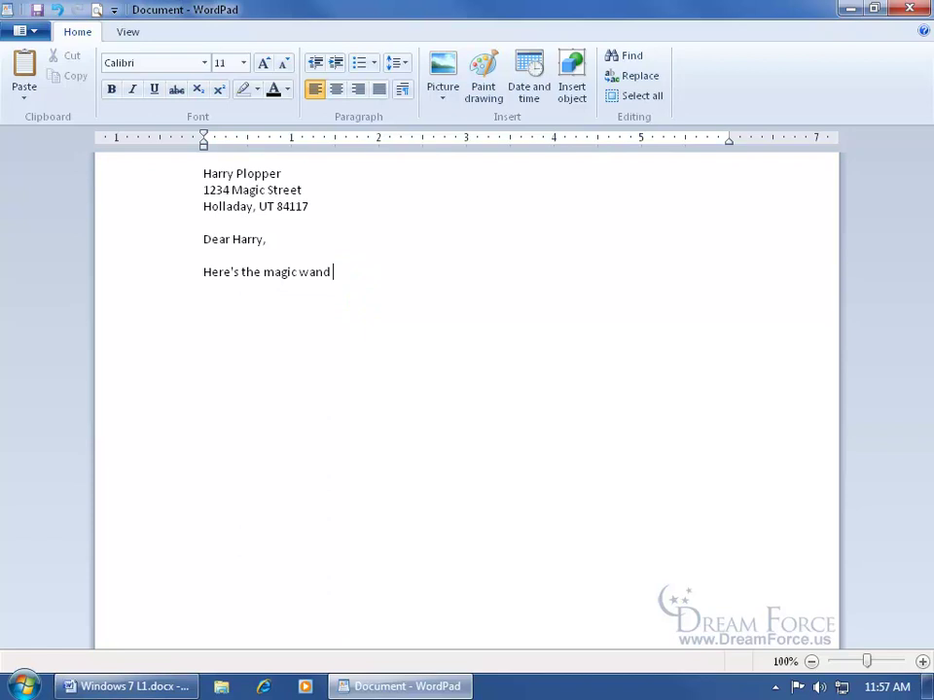
text(to replace your broken one.)
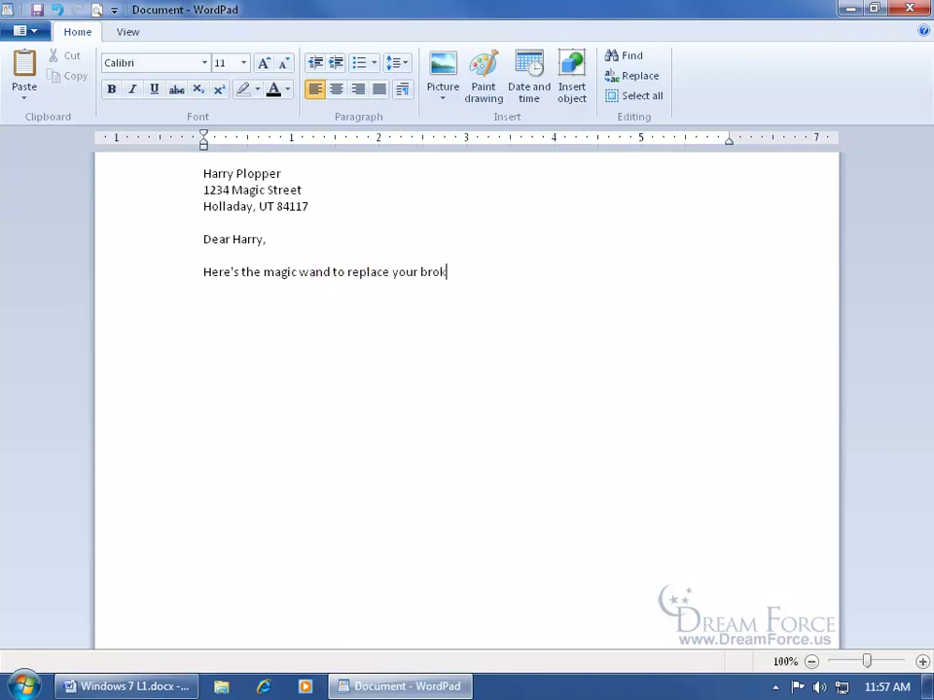
Add the 'Sincerely,' closing, then the sender's name and company 'Magic Artifacts R Us'
key(Return)
key(Return)
text(Sincerely,)
key(Return)
key(Return)
text(Kirt Kershaw)
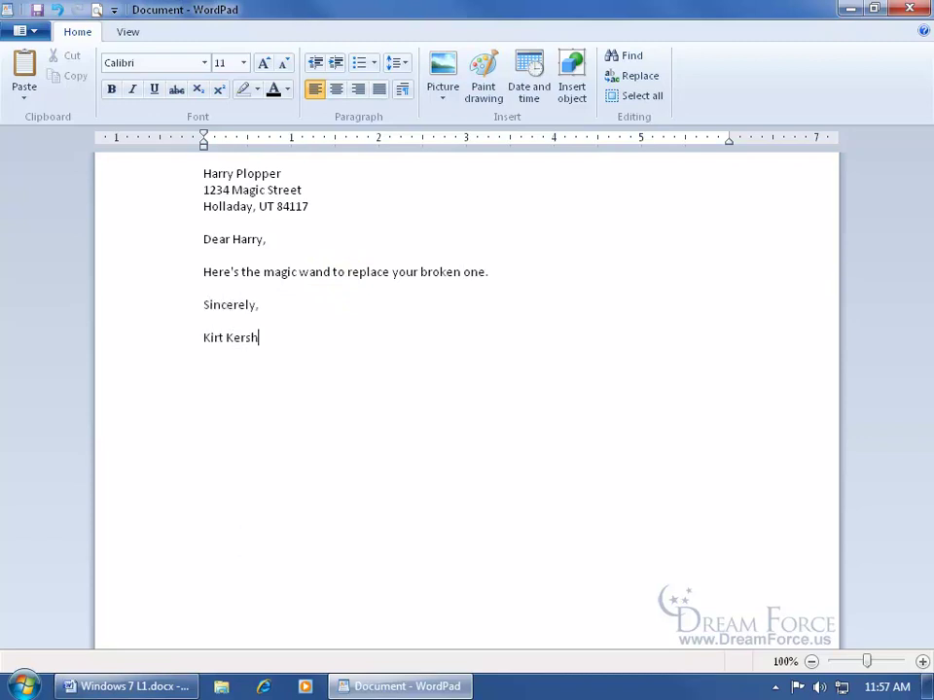
key(Return)
text(Magic Artifacts R Us)
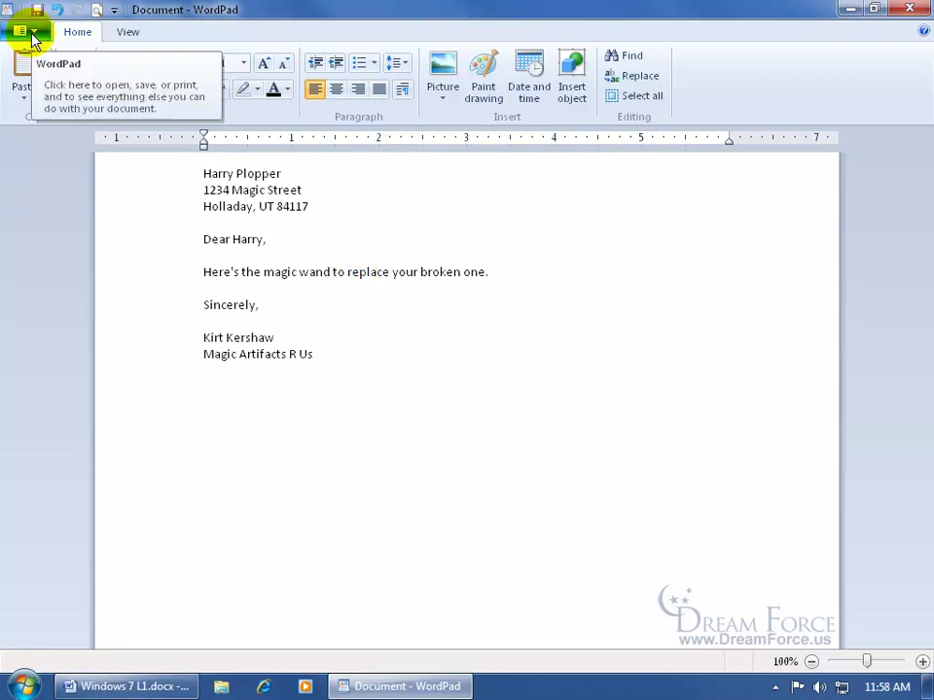
click(32, 37)
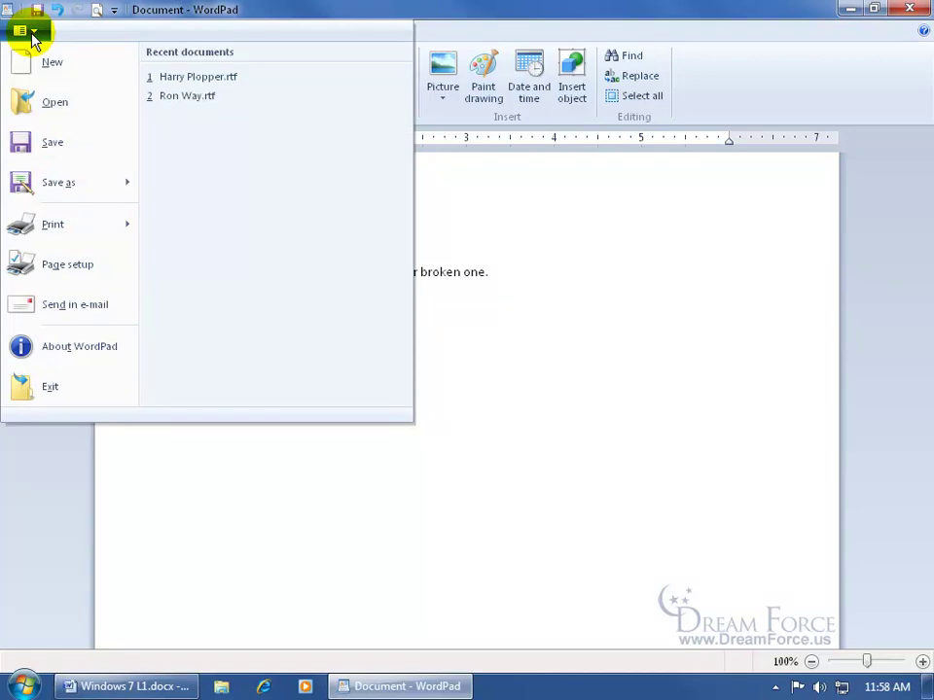
mouse_move(45, 230)
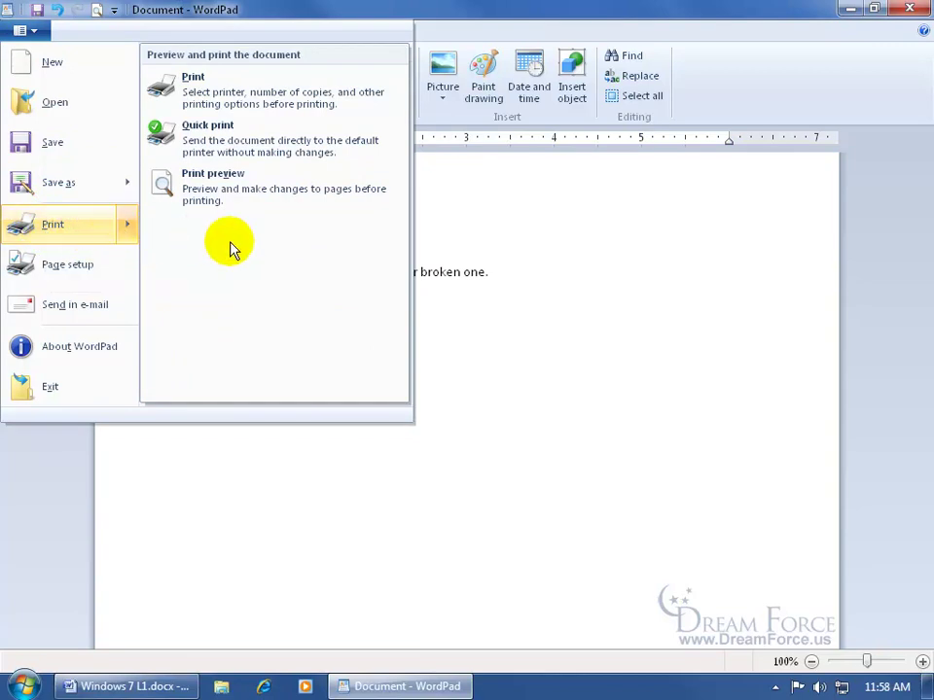
click(266, 98)
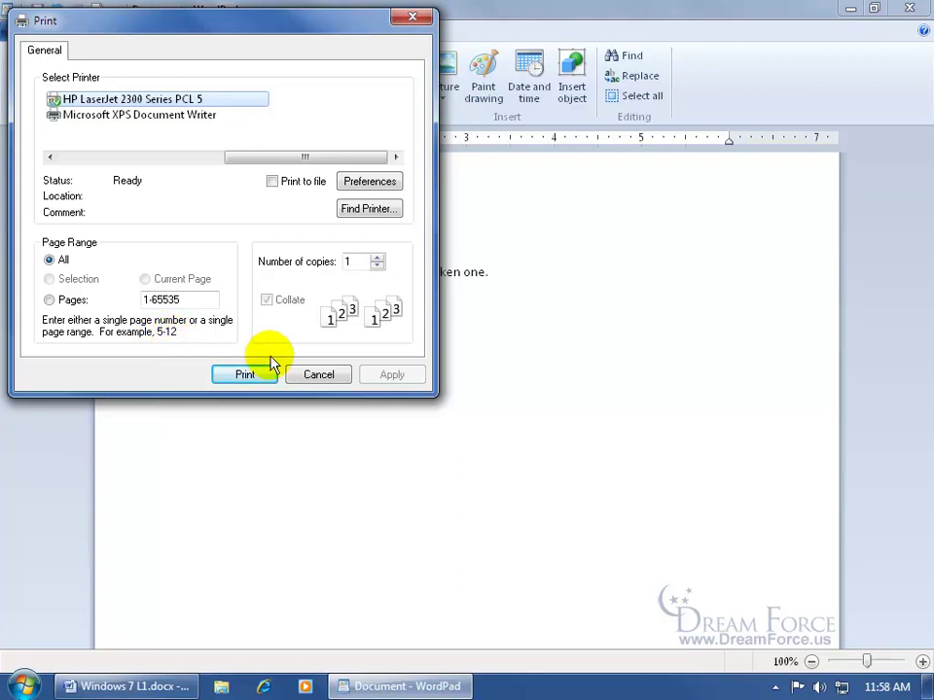
click(321, 375)
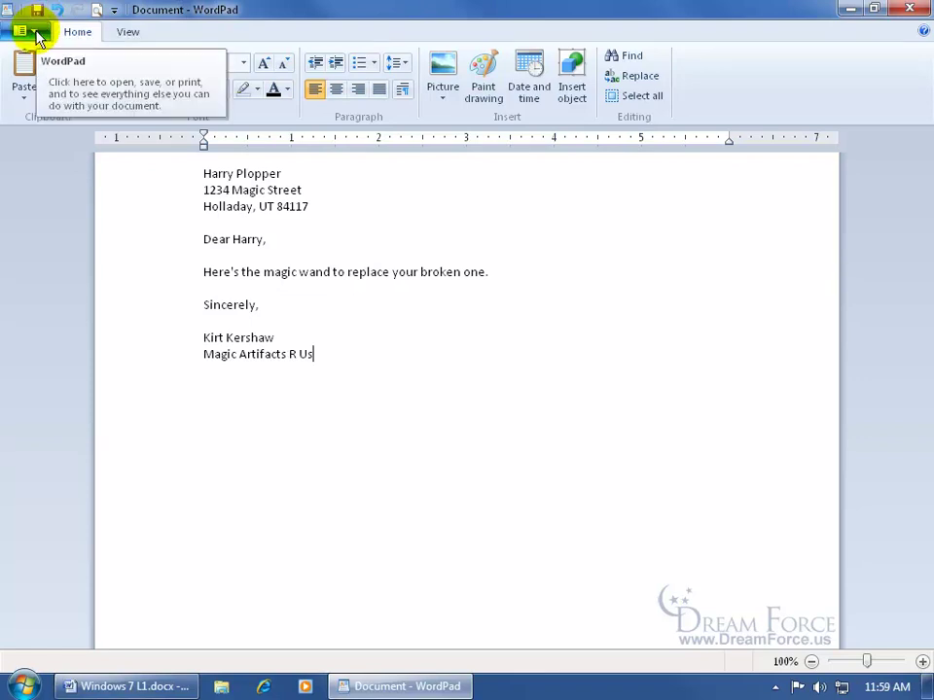
Save the untitled letter to the Desktop folder as Harry Plopper.rtf
click(35, 33)
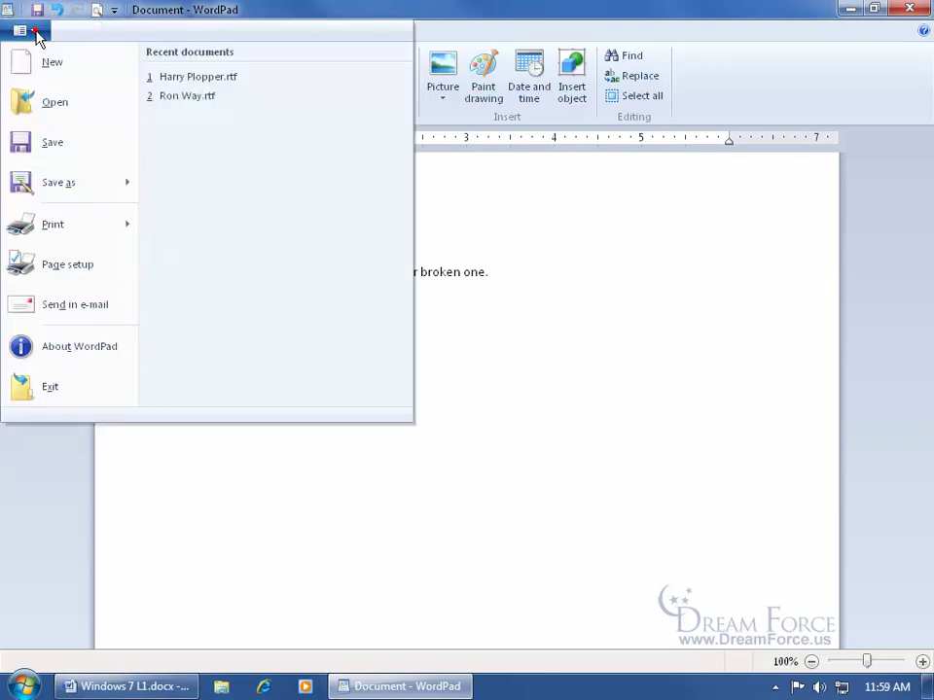
click(90, 146)
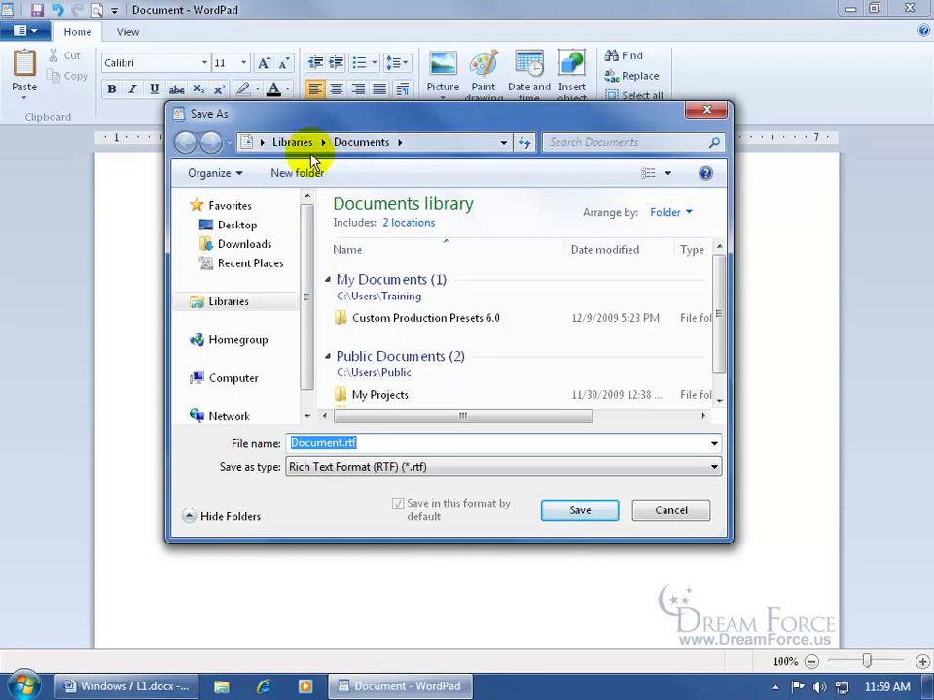
click(239, 229)
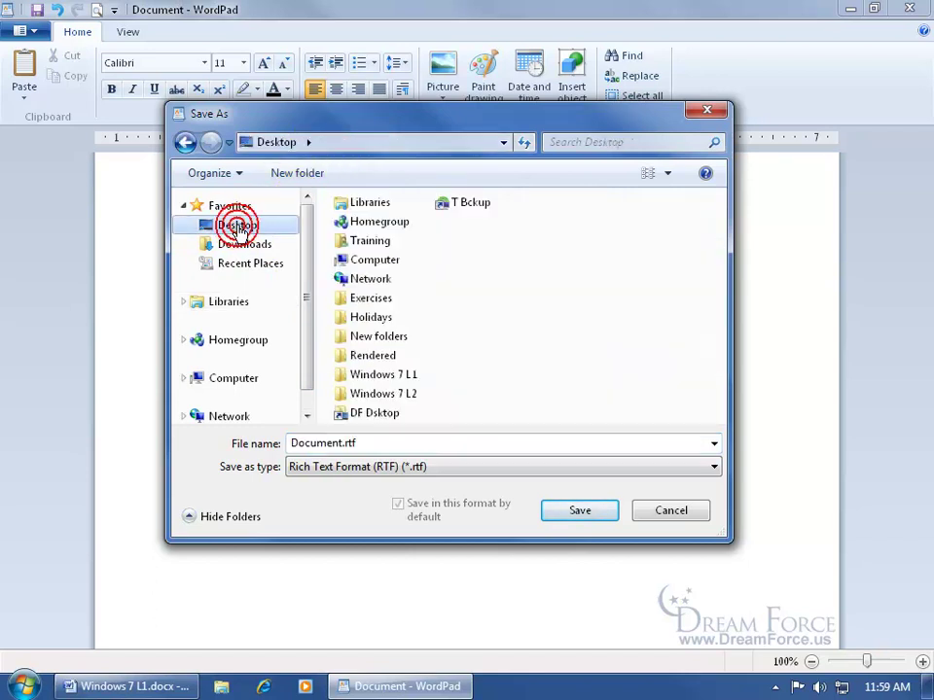
double_click(375, 443)
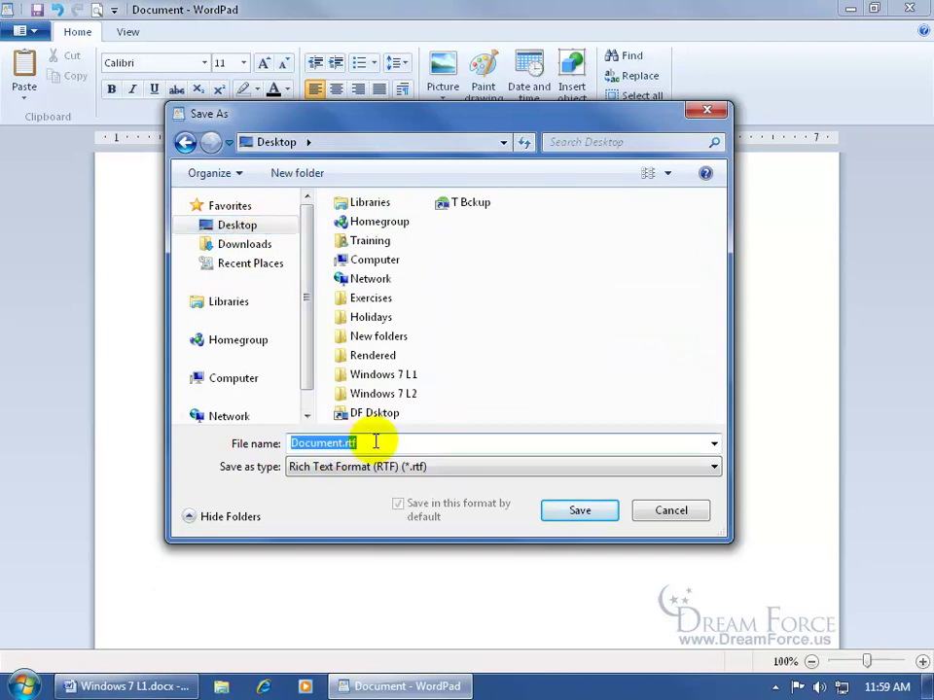
text(Harry Plopper)
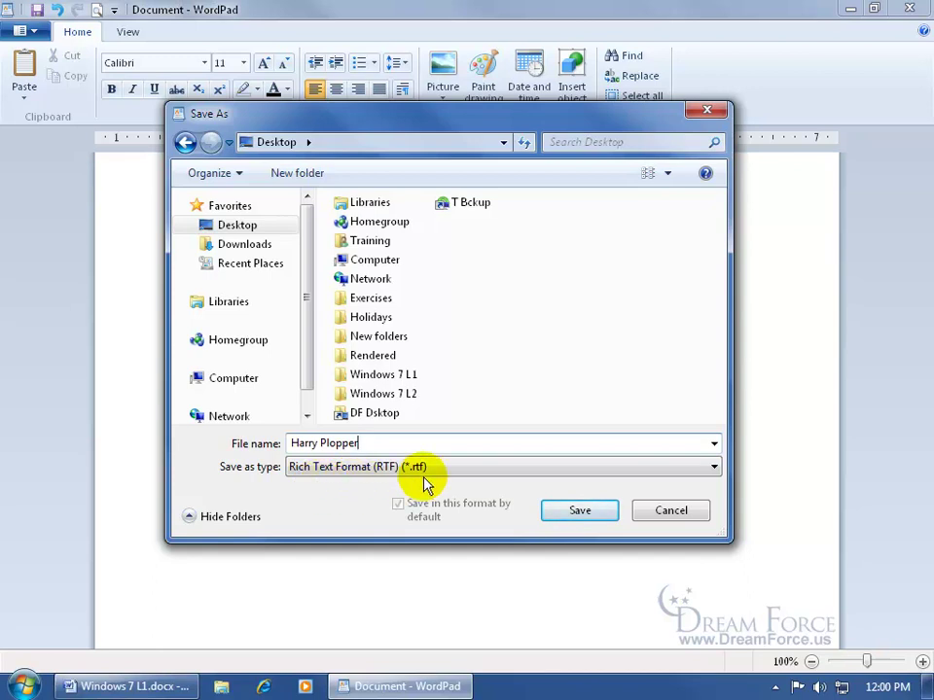
click(574, 510)
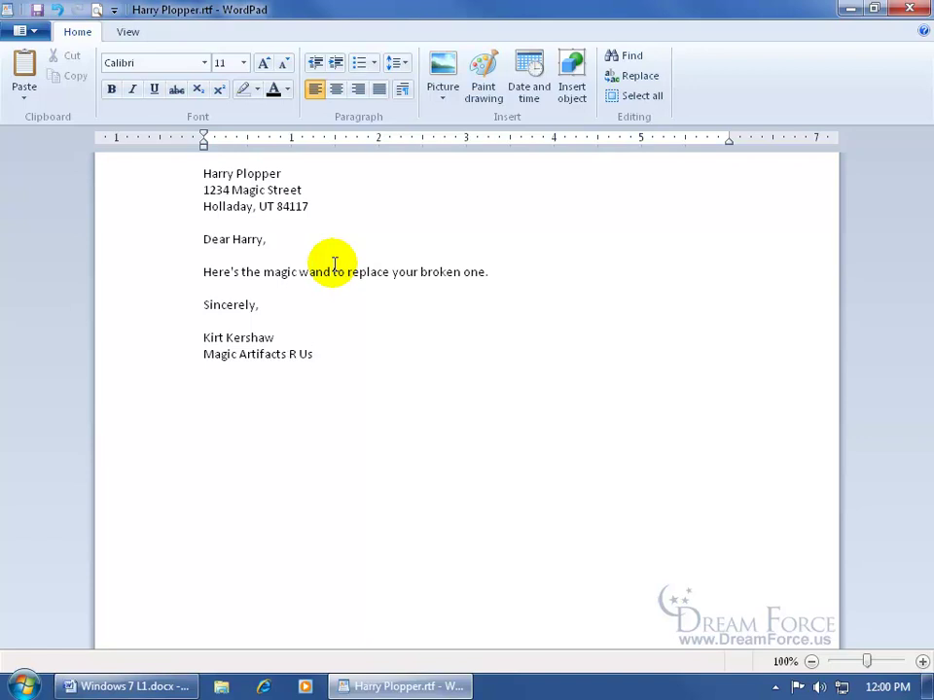
Correct the street number in the address from 1234 to 1235
click(228, 190)
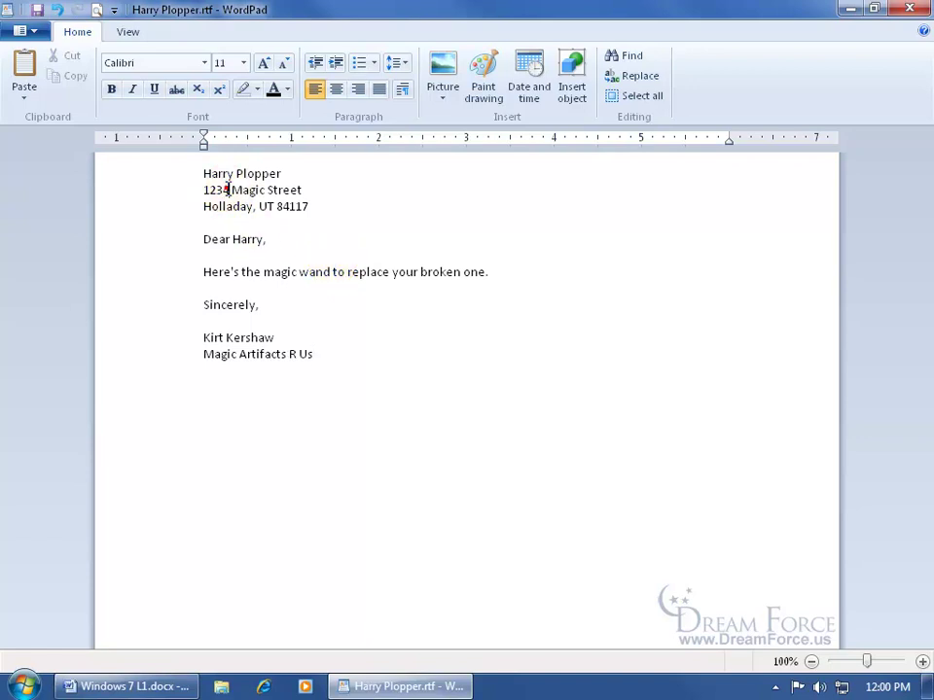
key(BackSpace)
text(5)
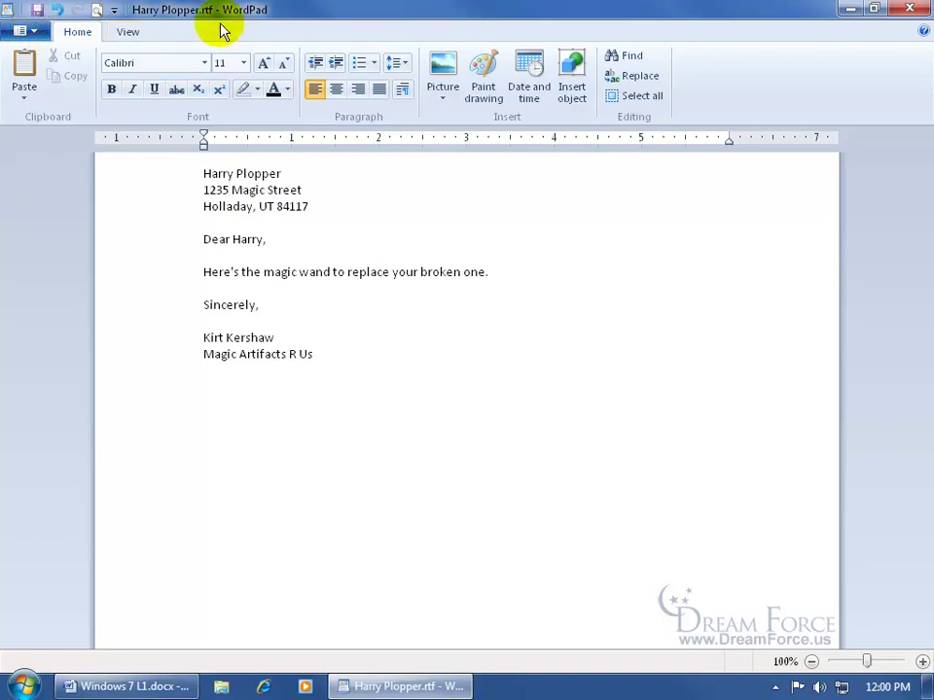
Close WordPad and locate the Harry Plopper.rtf file on the desktop
click(911, 8)
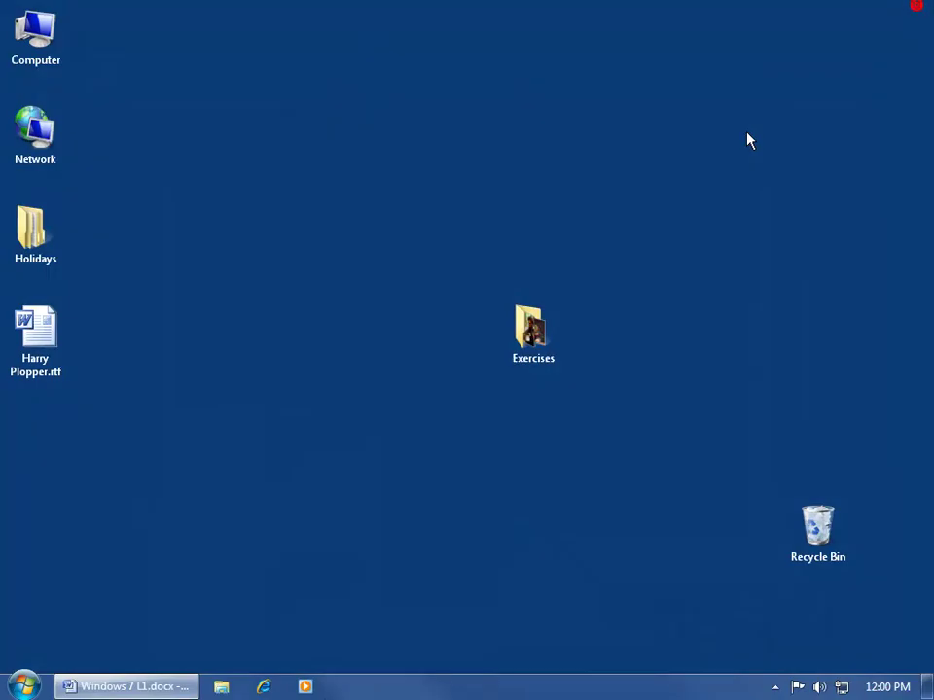
right_click(747, 140)
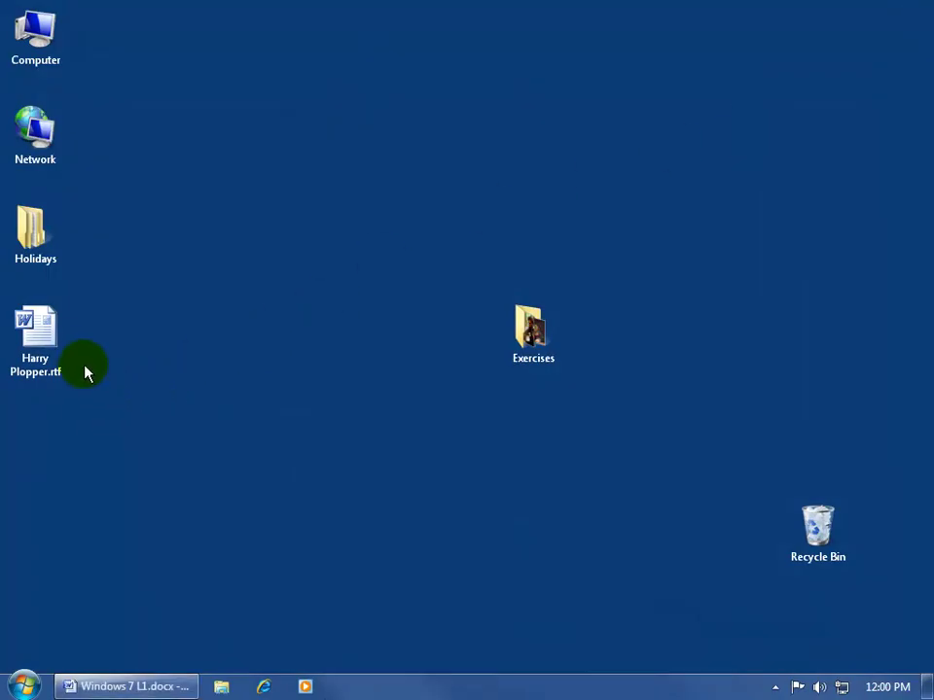
click(56, 343)
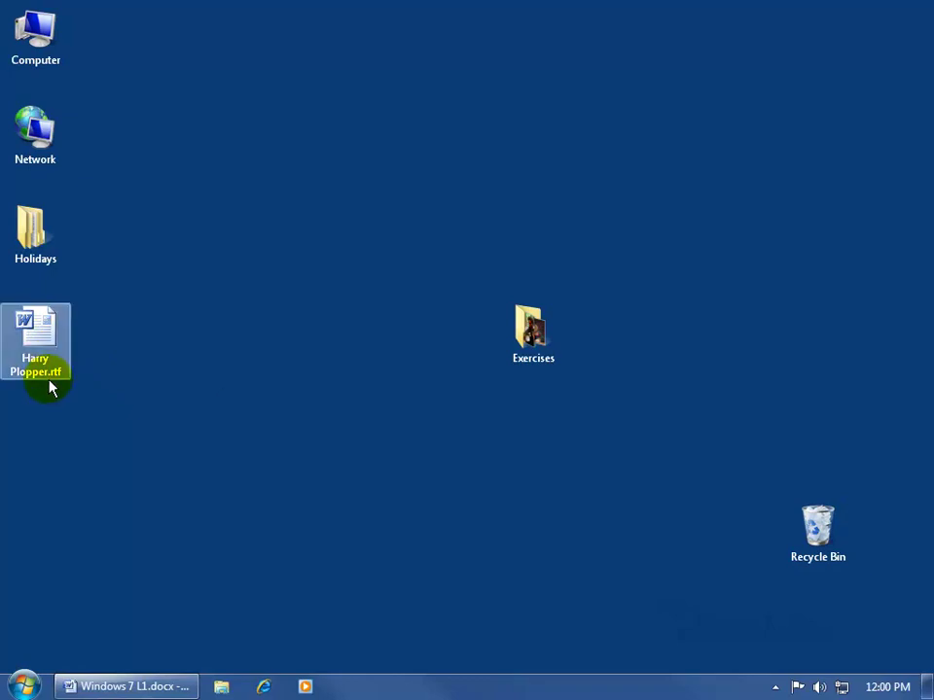
mouse_move(54, 387)
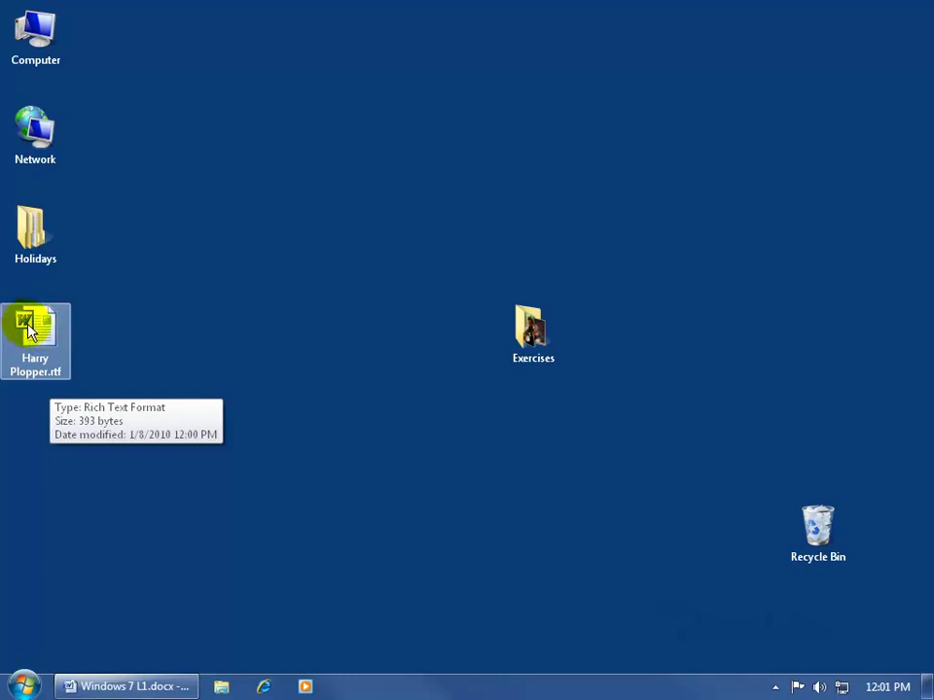
click(54, 525)
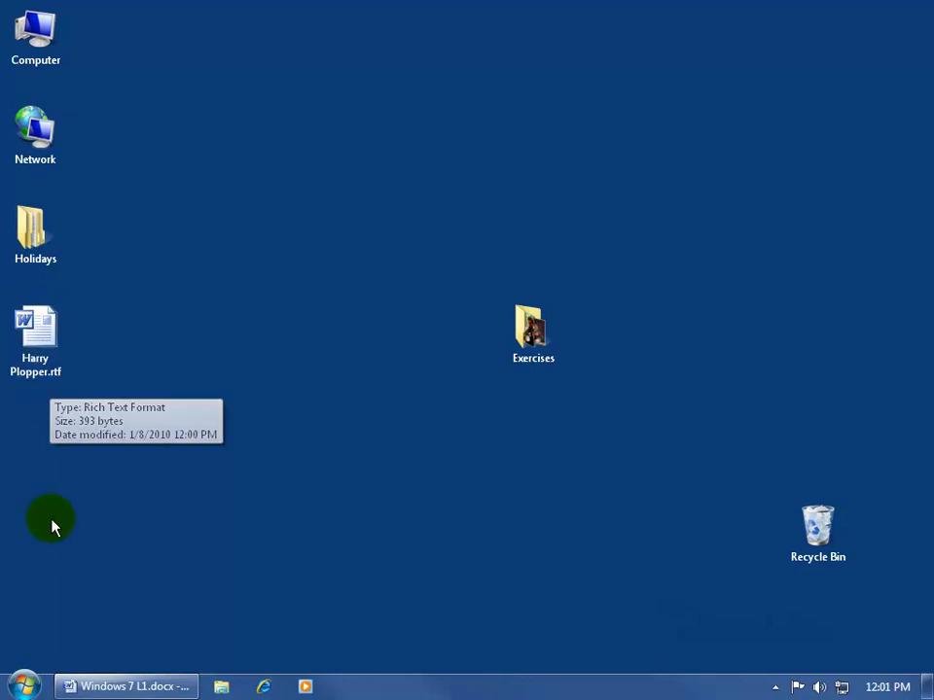
Reopen Harry Plopper.rtf from the desktop with Open with > WordPad
key(super)
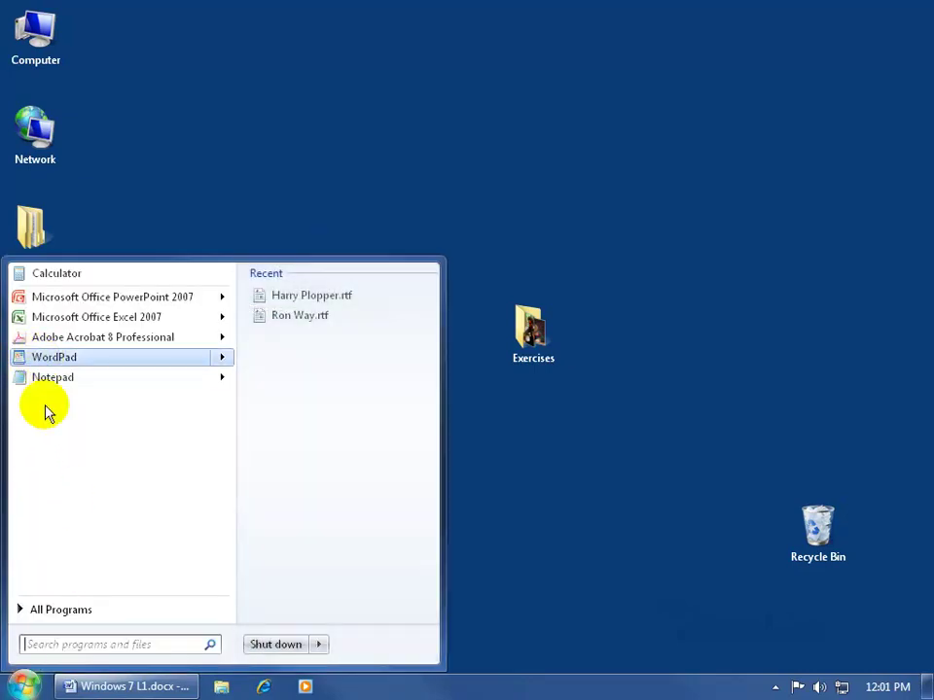
click(576, 475)
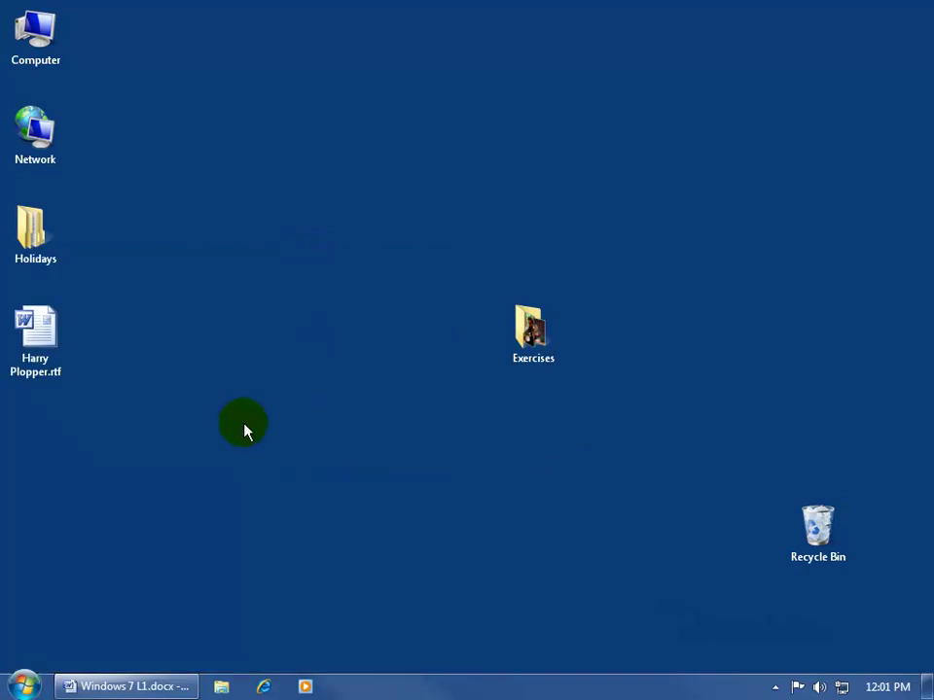
right_click(42, 333)
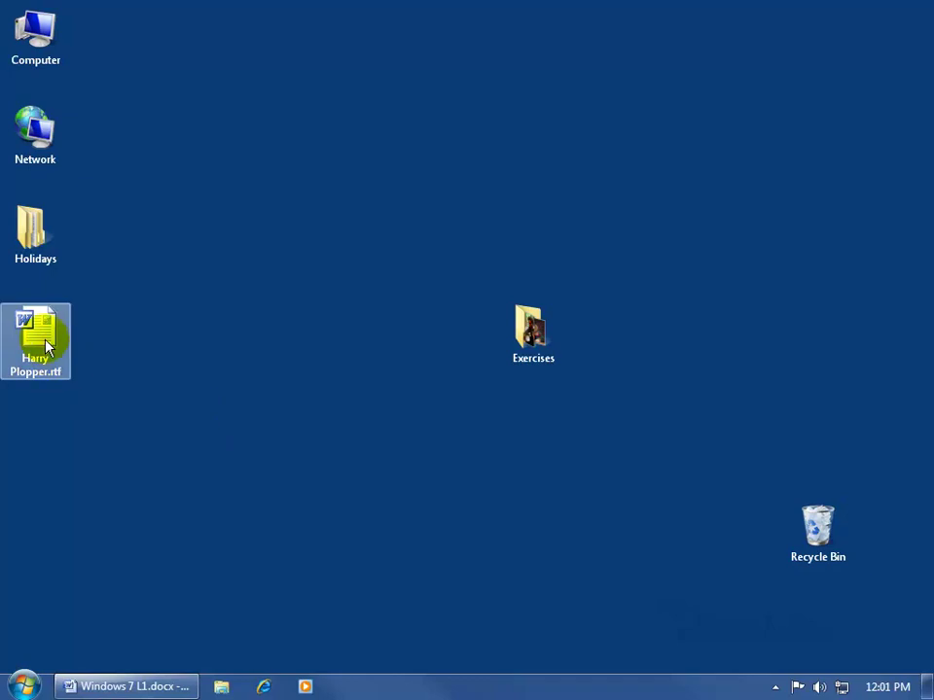
mouse_move(121, 444)
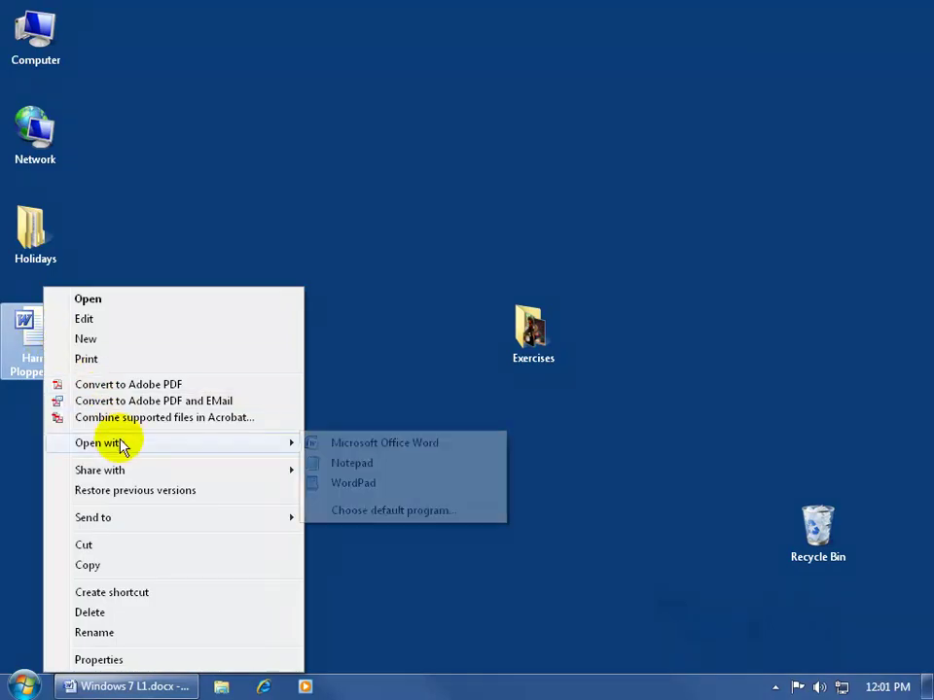
click(376, 485)
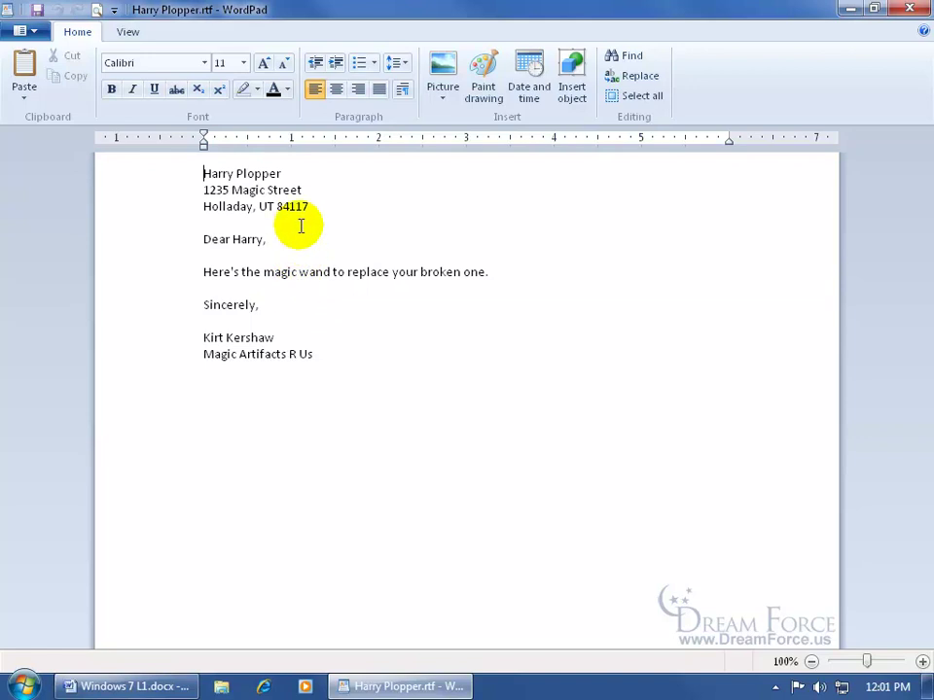
Replace the recipient's name on the letter's first line with the new recipient's name
click(202, 173)
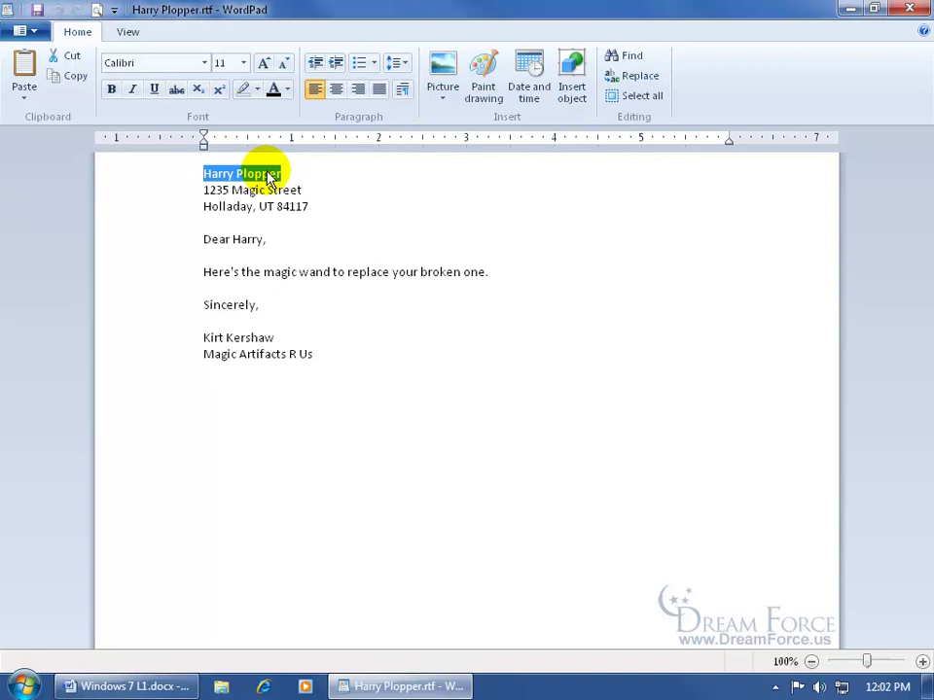
text(Ron Wassell)
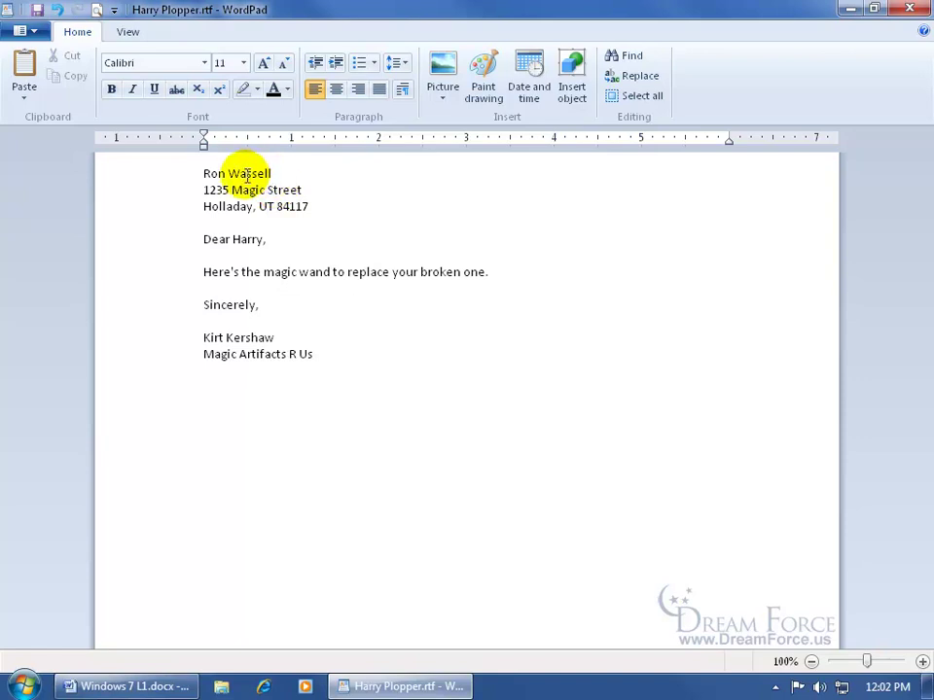
click(272, 173)
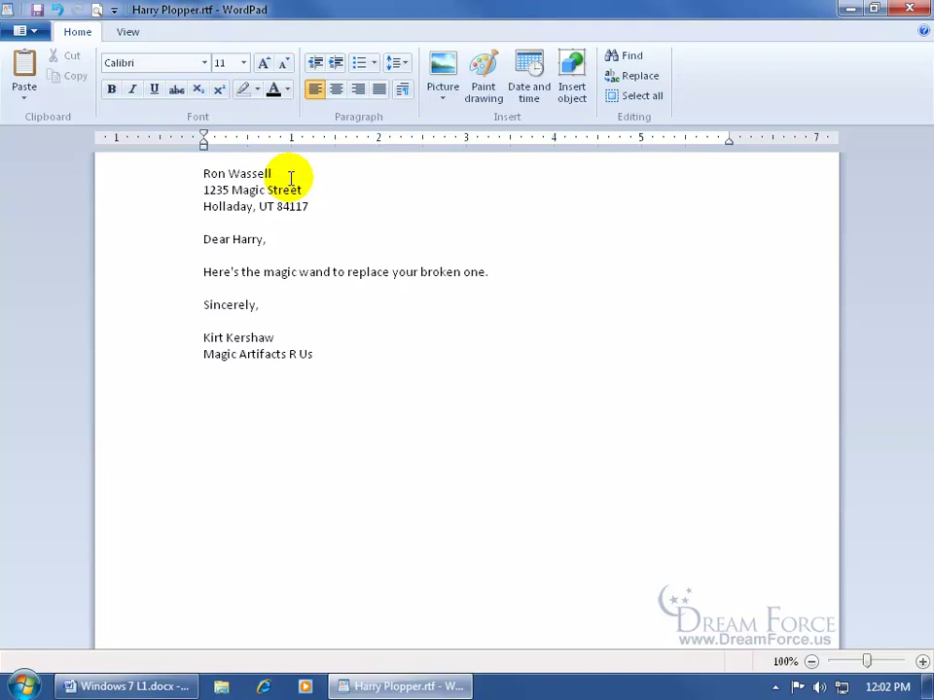
click(30, 31)
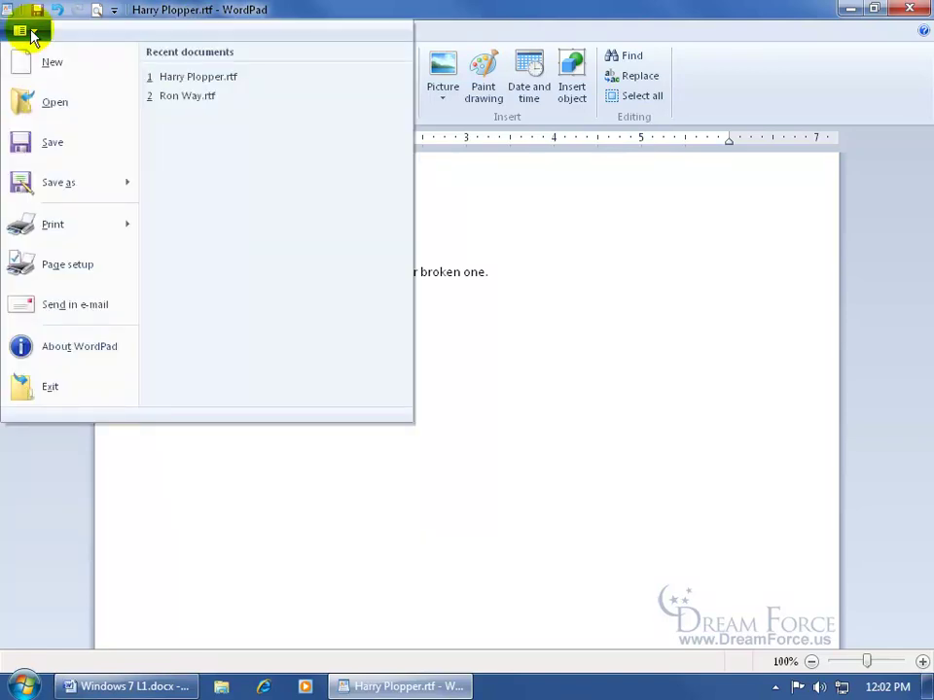
mouse_move(49, 184)
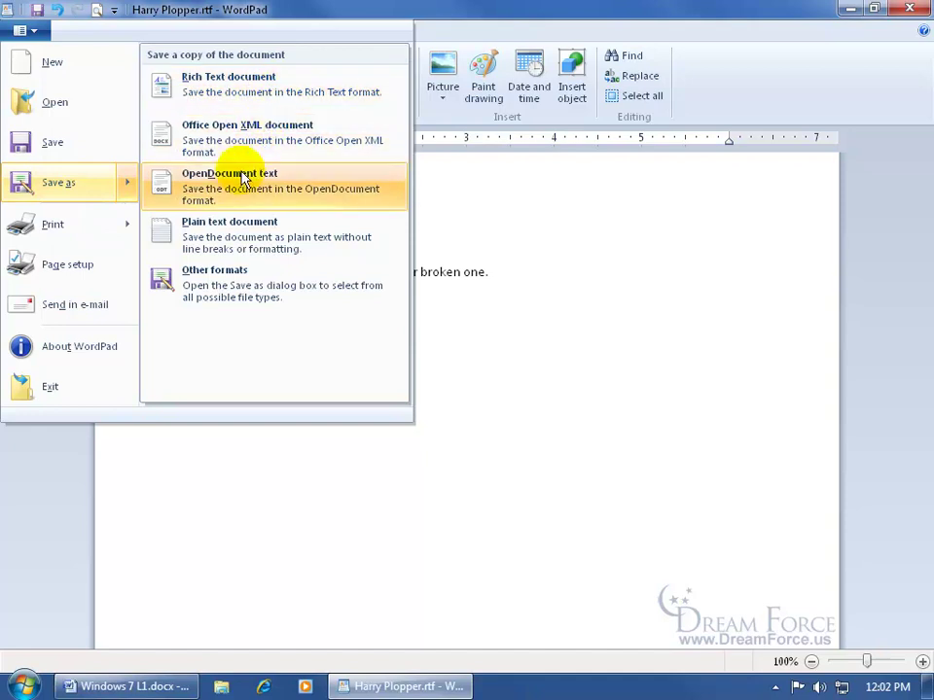
click(58, 187)
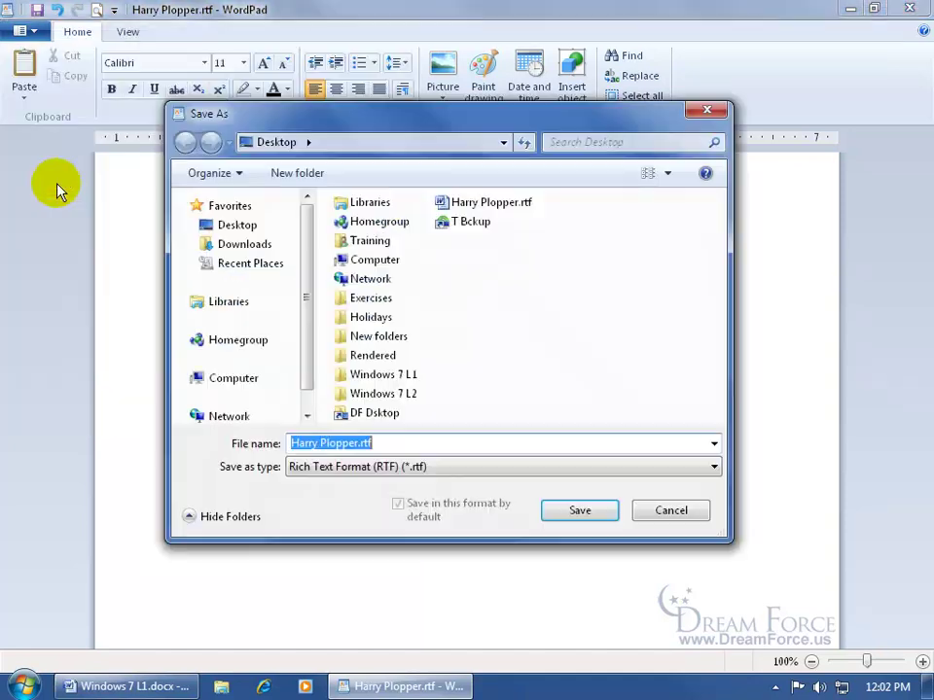
click(338, 470)
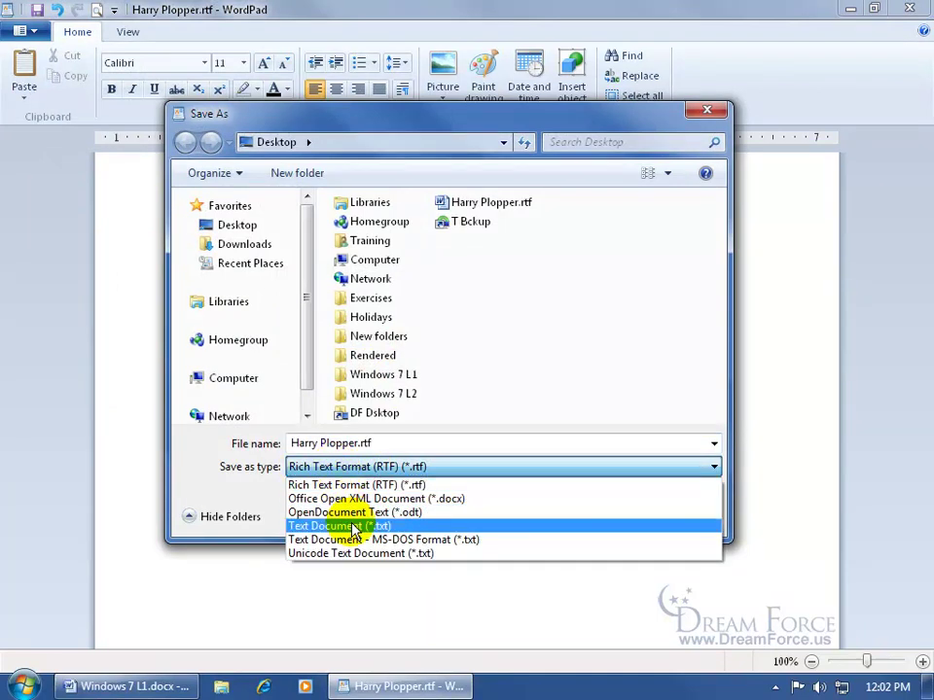
click(269, 468)
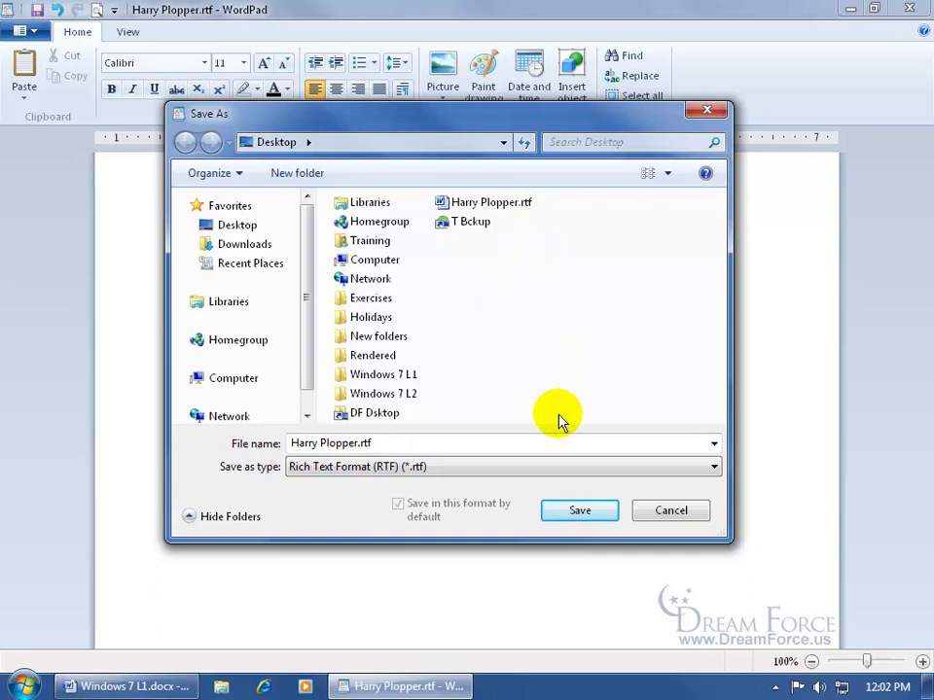
mouse_move(394, 118)
mouse_down()
mouse_move(441, 155)
mouse_move(549, 157)
mouse_move(396, 108)
mouse_up()
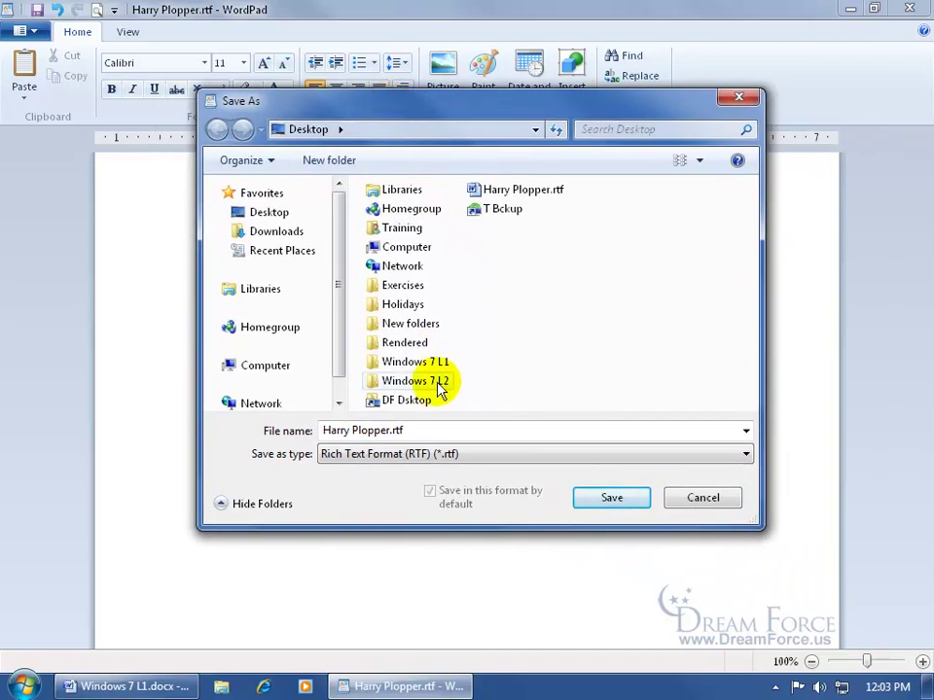
click(409, 425)
text(Ron)
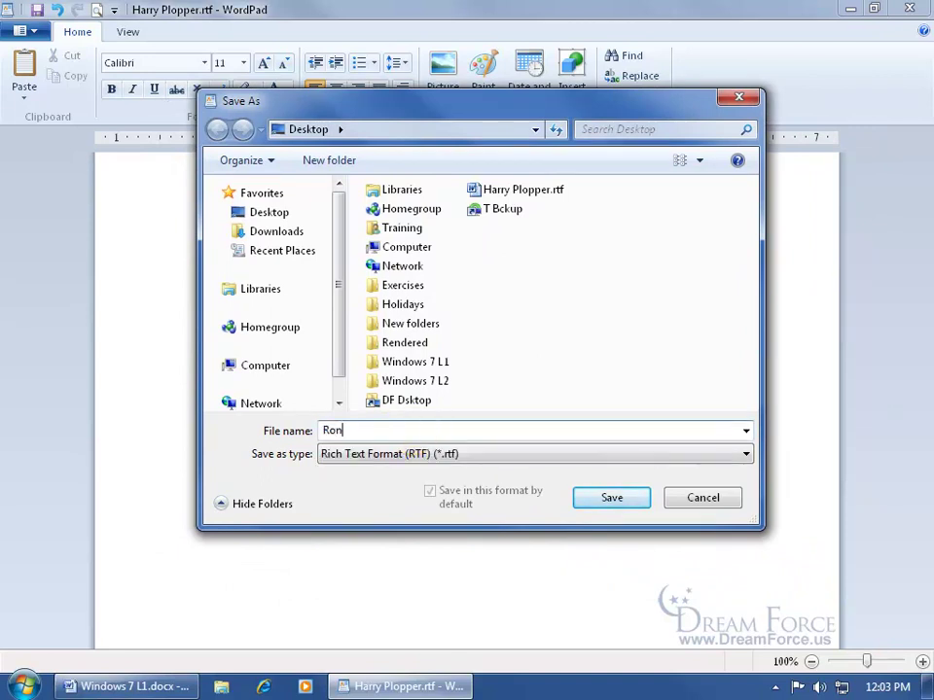
text( Wassell)
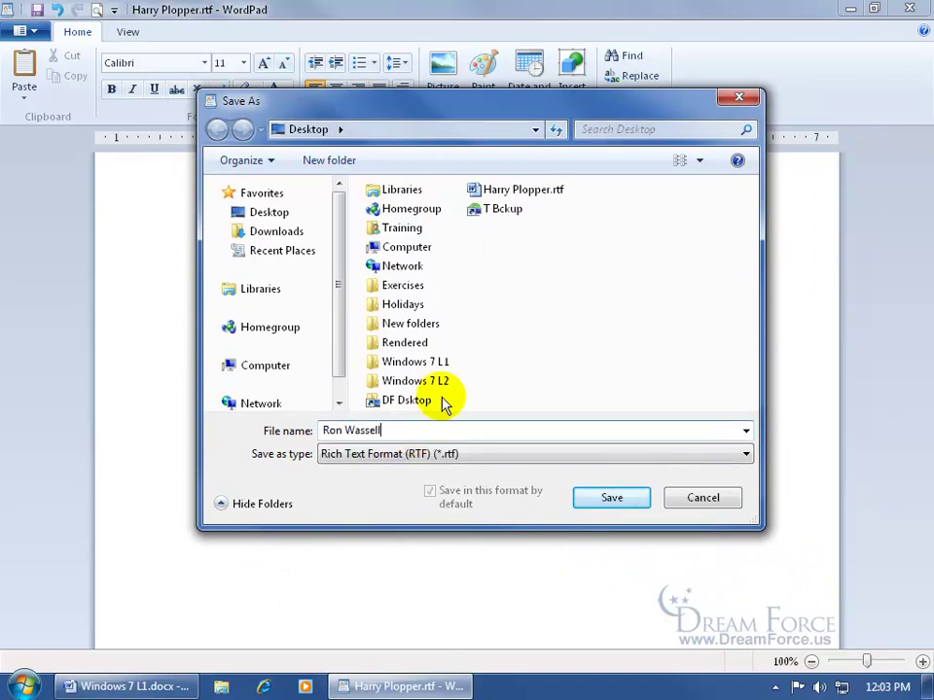
drag(408, 115, 467, 136)
click(666, 516)
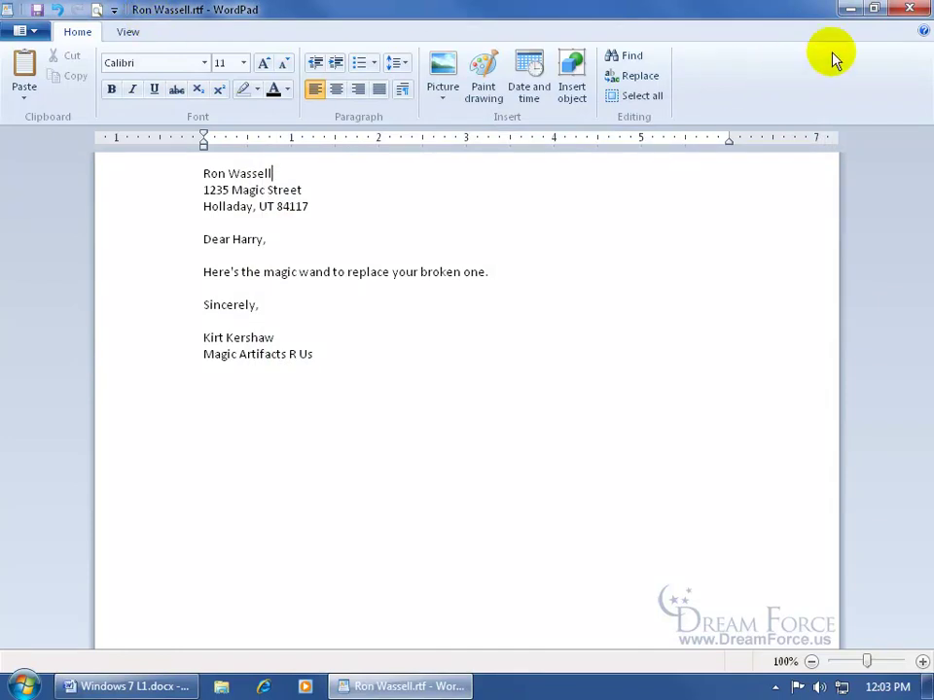
Close WordPad and check that Harry Plopper.rtf and Ron Wassell.rtf both sit on the desktop
click(908, 9)
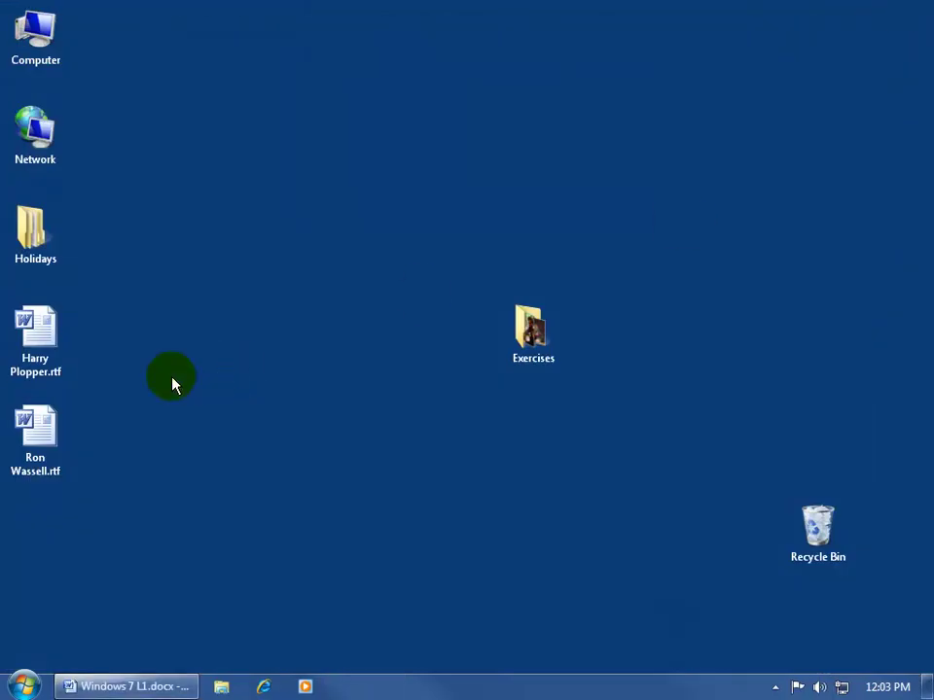
click(44, 334)
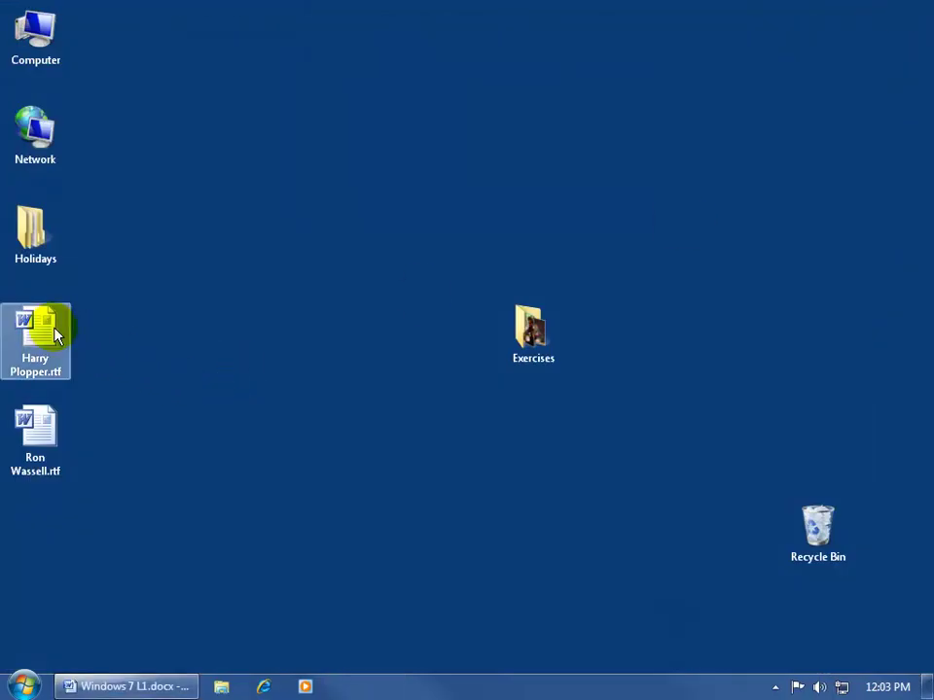
click(86, 363)
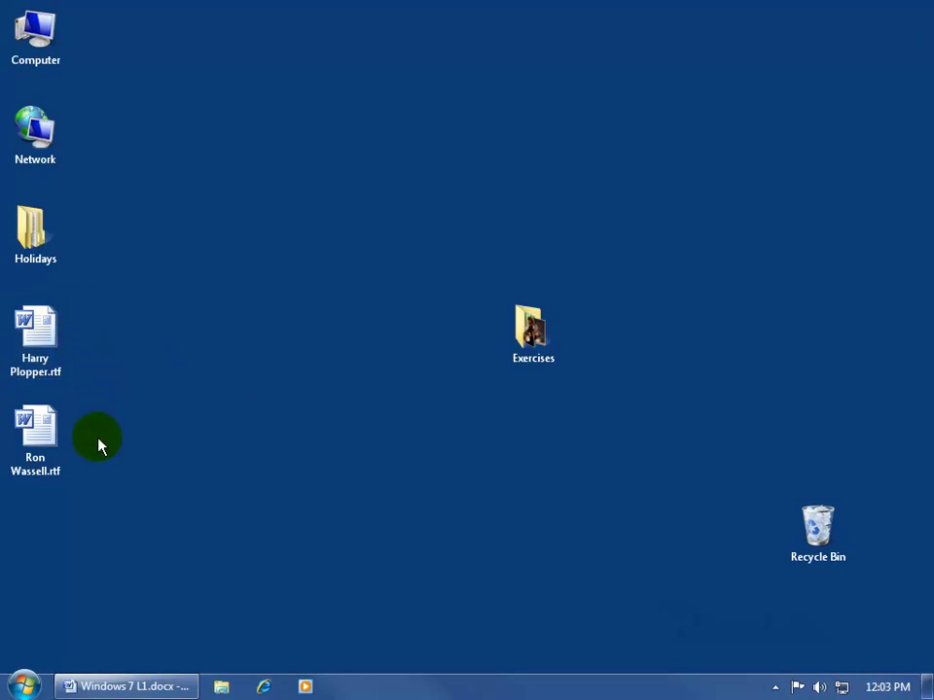